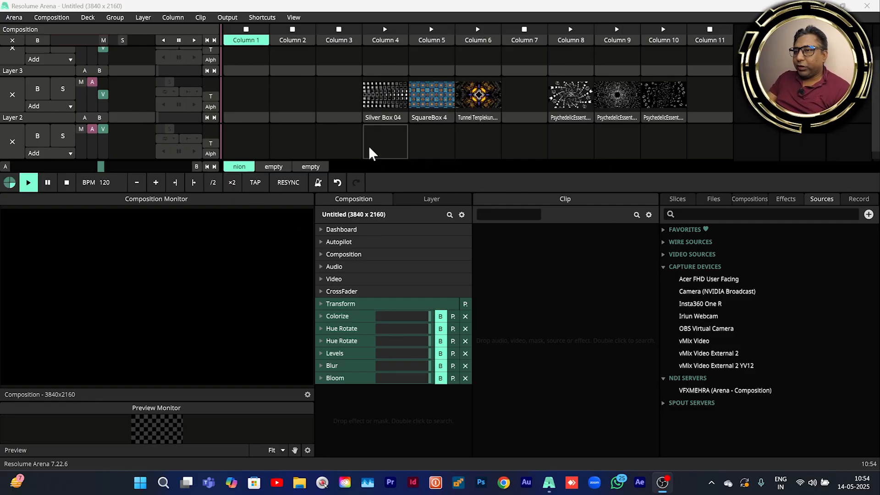
- Trigger the Silver Box 04 clip on Layer 2 and remove its Levels effect
left_click_drag(101, 93, 108, 78)
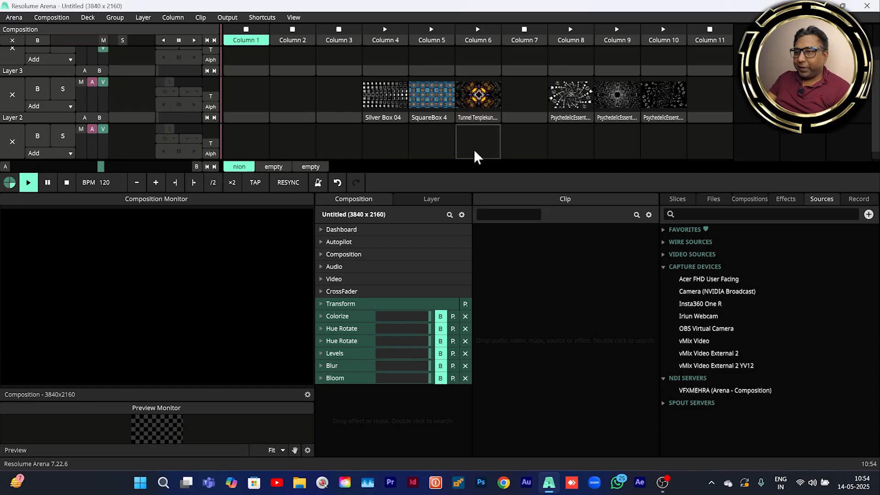
left_click(385, 94)
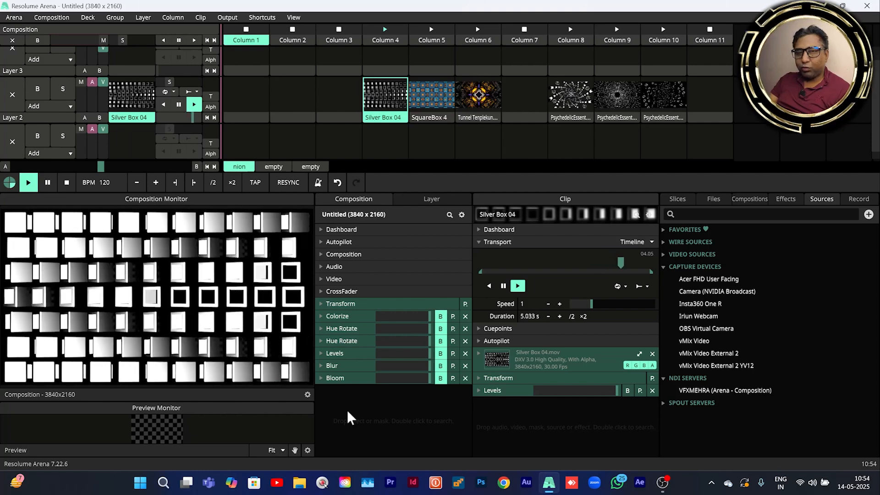
left_click(652, 391)
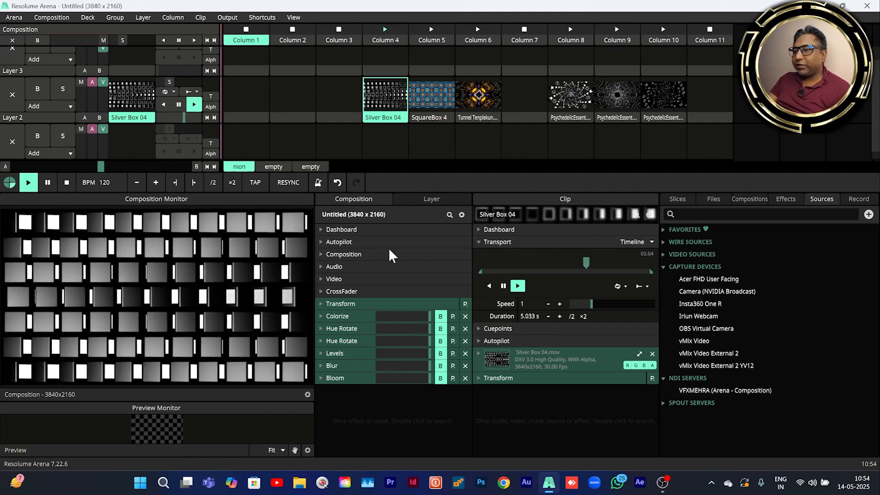
- Enlarge the Composition Monitor by giving it more height and width and shrinking the Preview Monitor
left_click_drag(378, 192, 380, 138)
left_click_drag(315, 258, 353, 256)
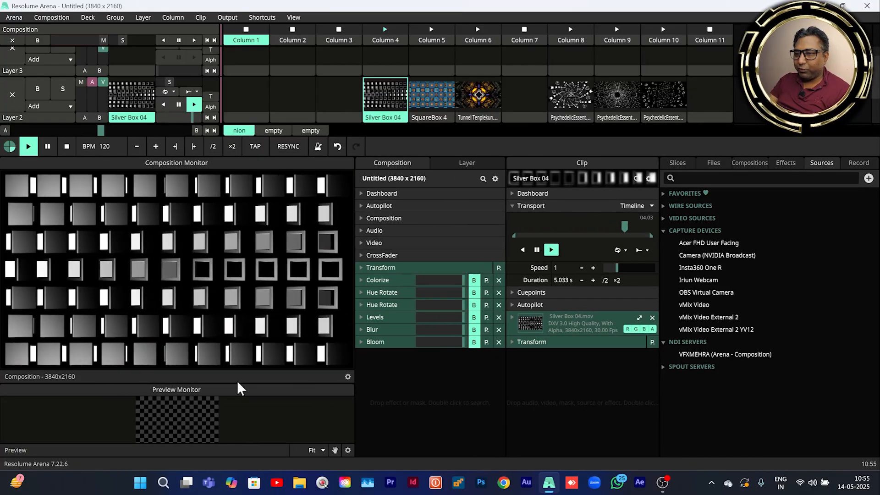
left_click_drag(238, 381, 234, 404)
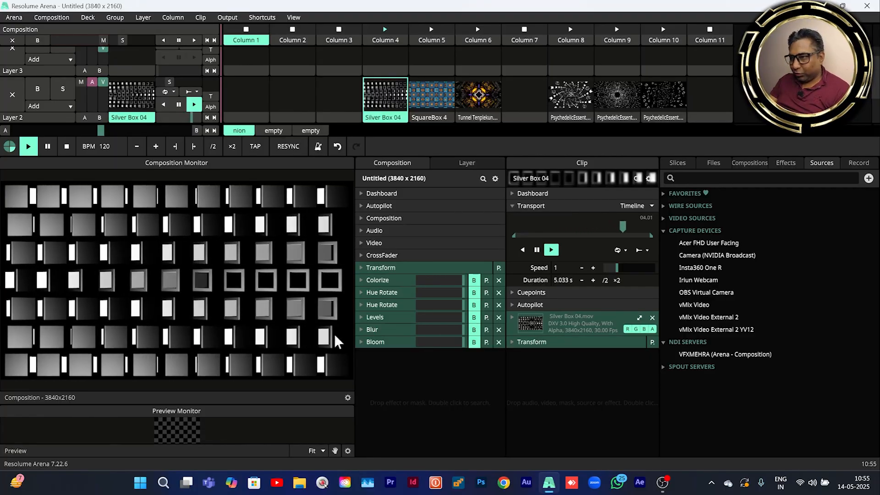
- Search the effects for "color" and add Colorize after Bloom in the composition's effect chain
left_click(792, 160)
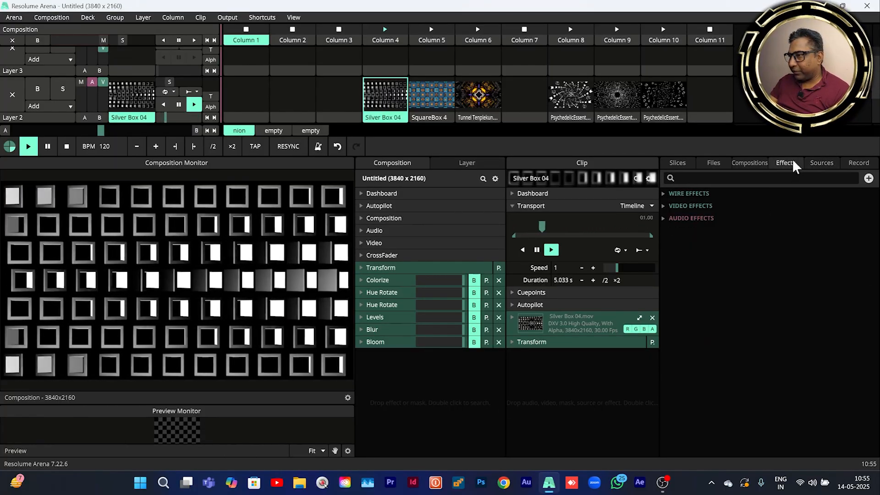
left_click(704, 178)
type("c")
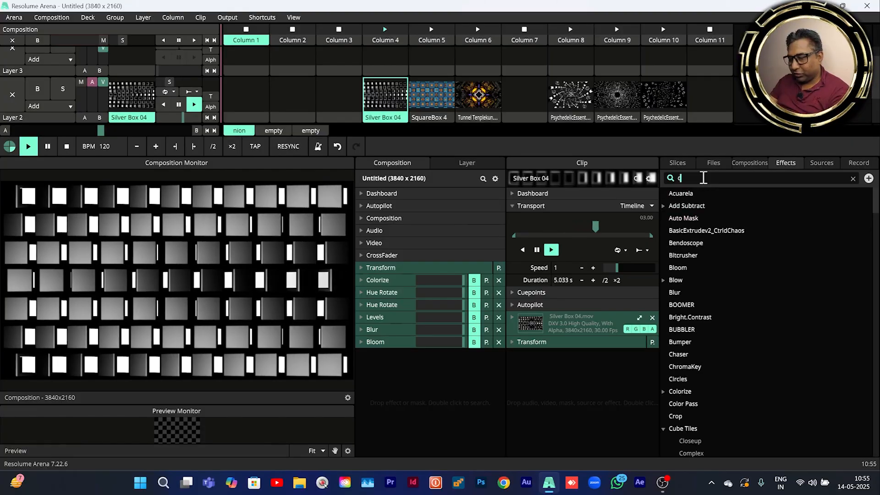
type("olor")
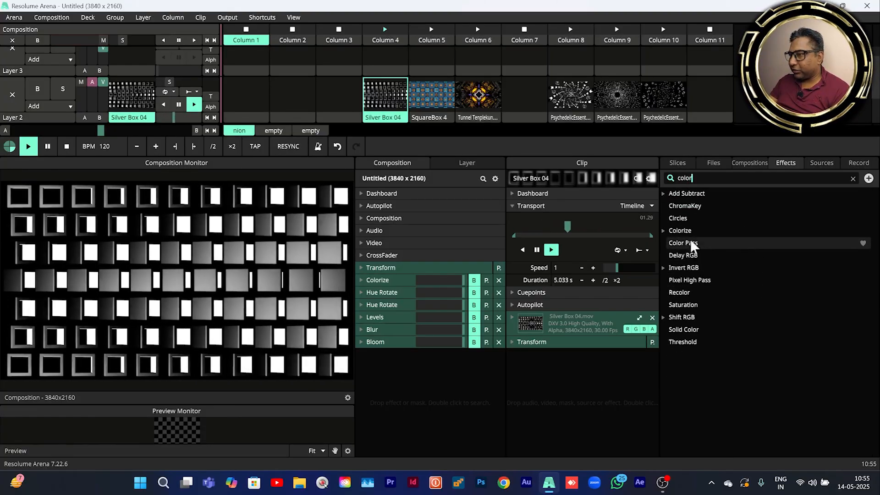
left_click_drag(680, 231, 380, 355)
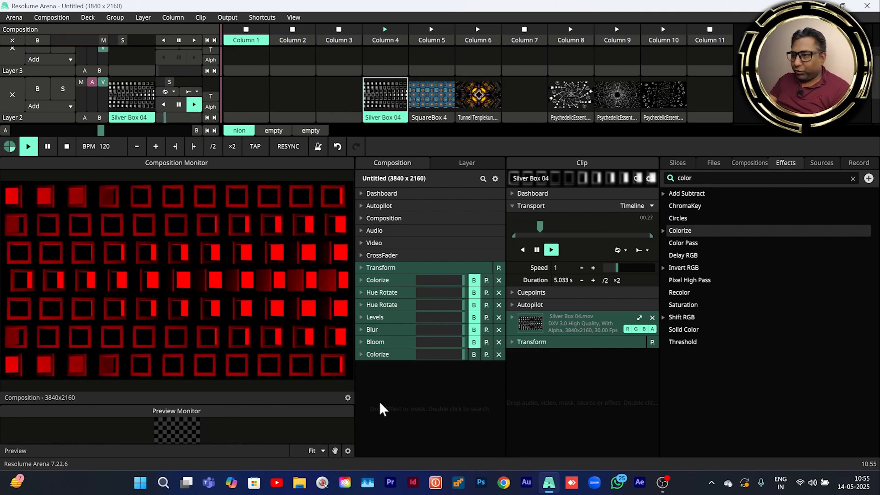
- Bypass and re-enable the newly added Colorize effect to compare the output with and without it
left_click(473, 354)
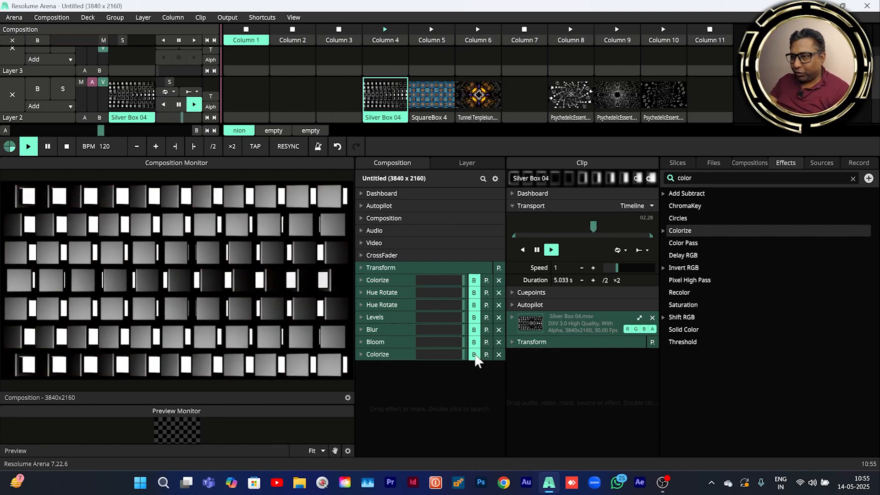
left_click(475, 356)
left_click(474, 355)
left_click(475, 355)
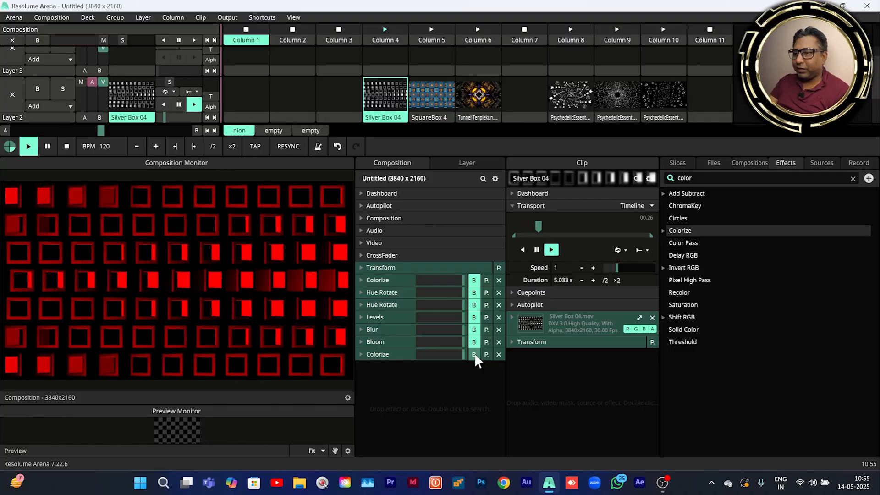
- Expand the new Colorize effect, set its mode to Palette and reveal its detailed color options
left_click(360, 354)
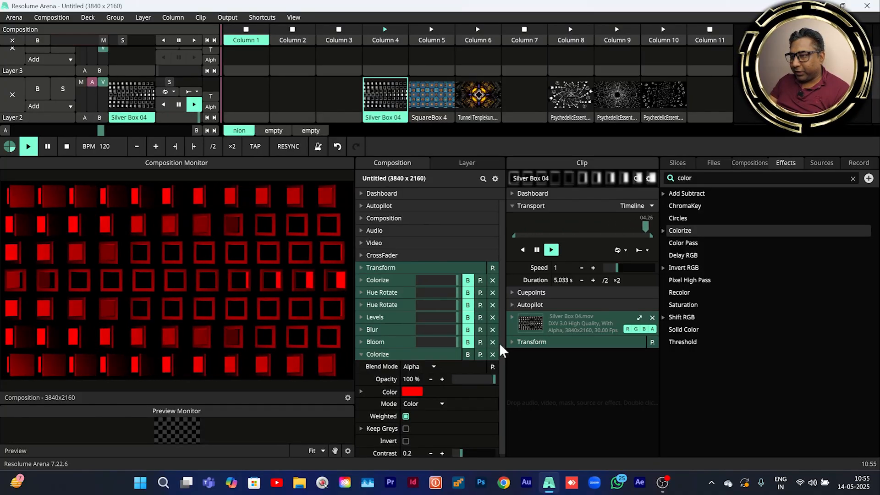
left_click_drag(500, 338, 500, 363)
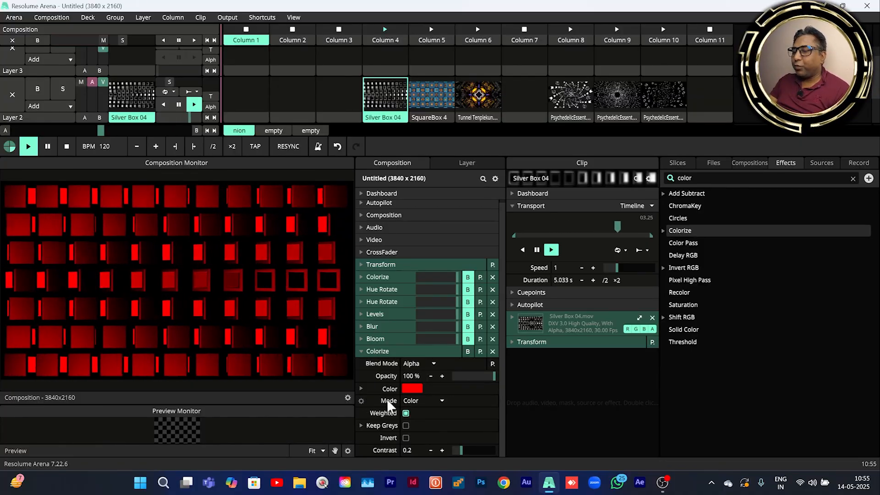
left_click(422, 400)
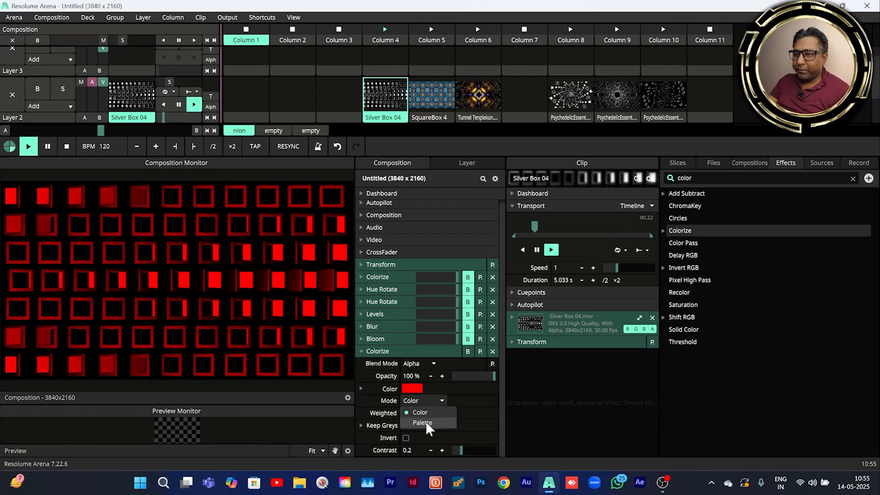
left_click(425, 422)
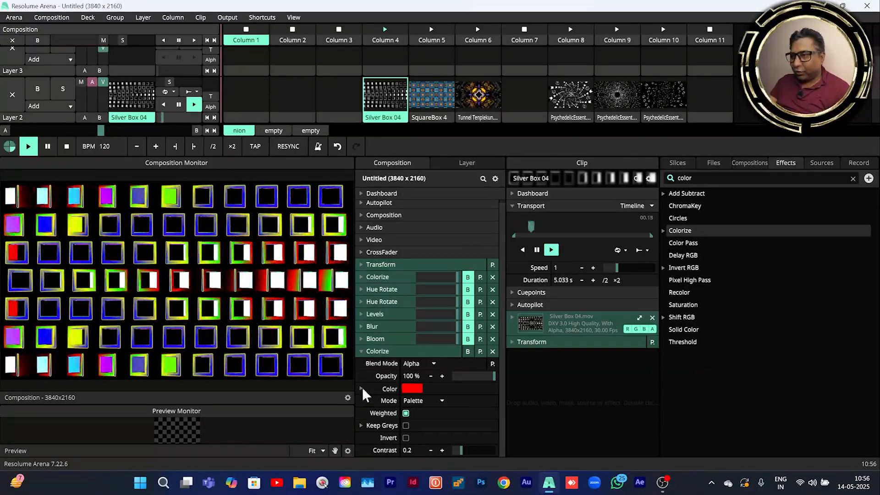
left_click(361, 388)
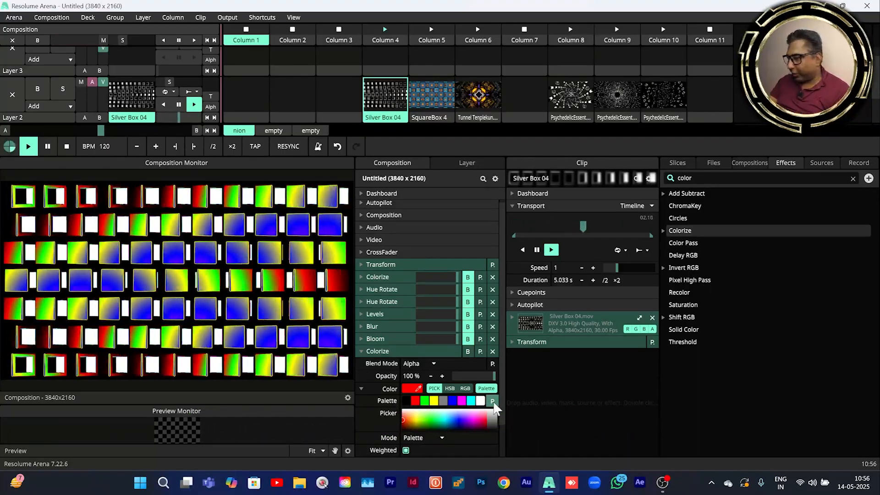
- Try the Viridis, Rainbow and Plasma palette presets in turn on the Colorize effect
left_click(492, 401)
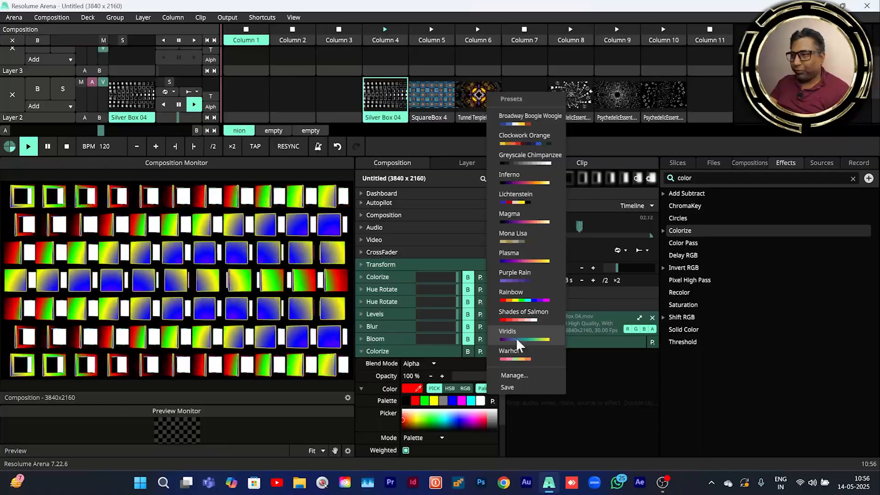
left_click(517, 340)
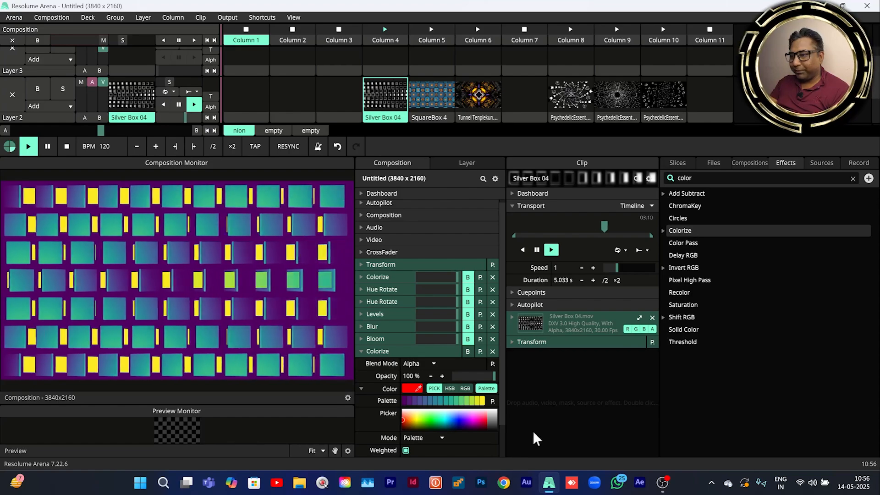
left_click(493, 400)
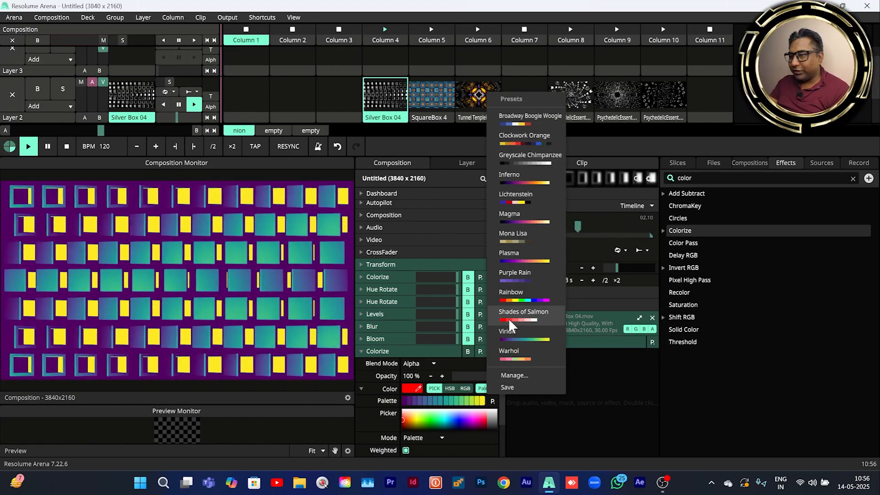
left_click(513, 298)
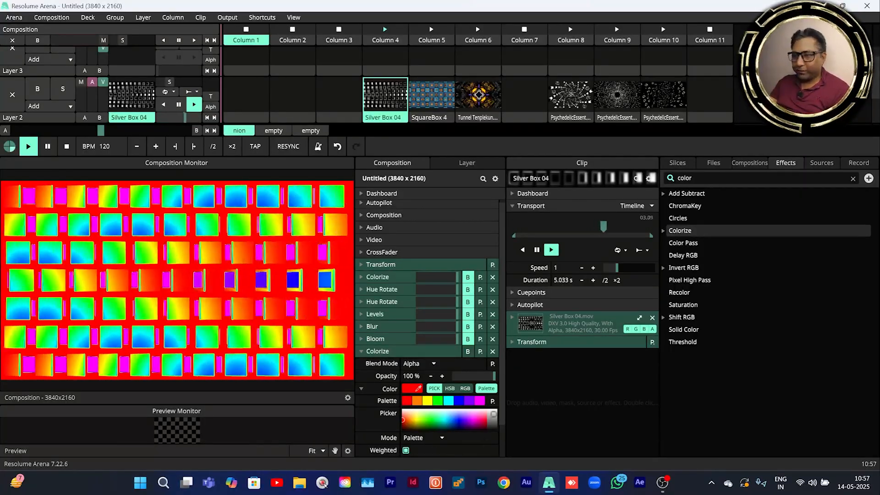
left_click(492, 402)
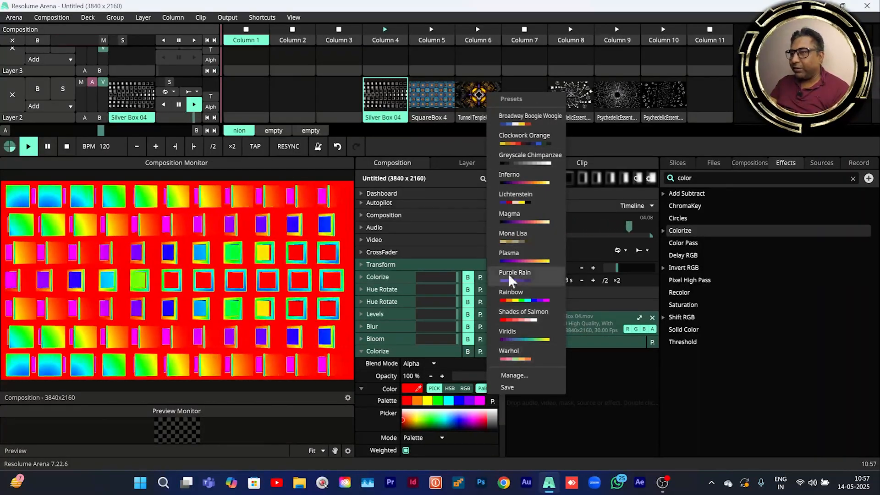
left_click(507, 259)
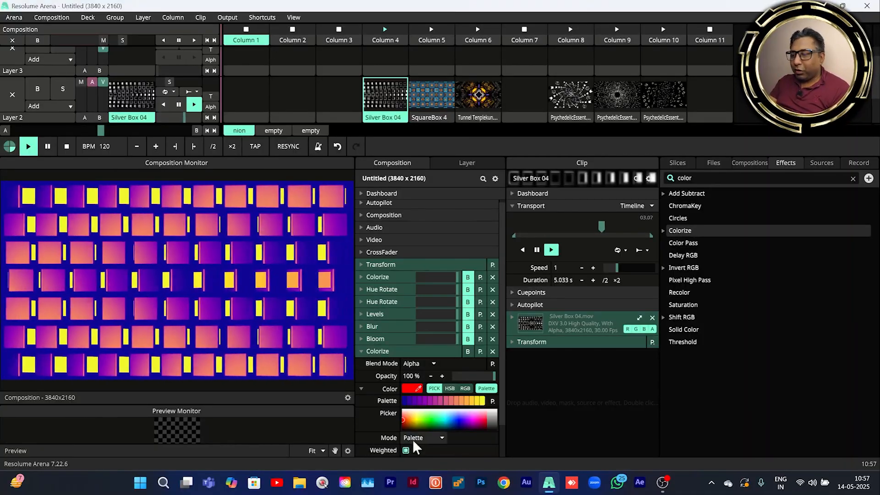
- Review the saved color palettes in Manage Presets and close it without saving
left_click(493, 402)
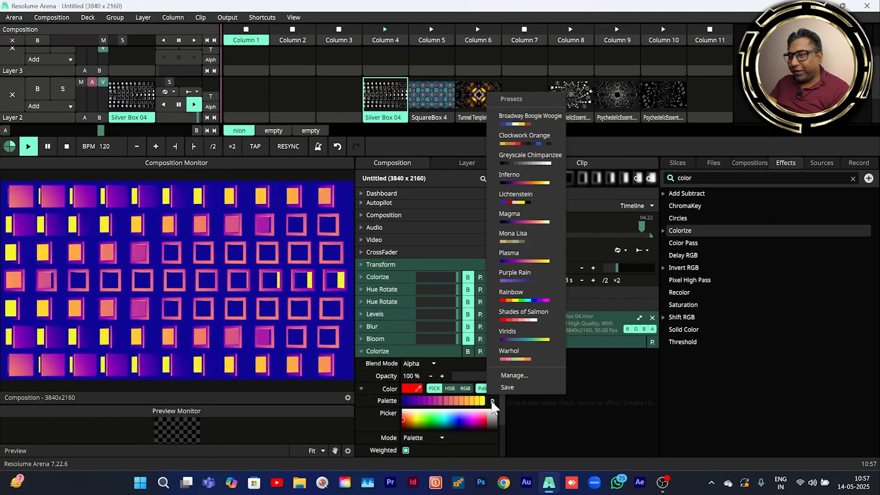
left_click(514, 375)
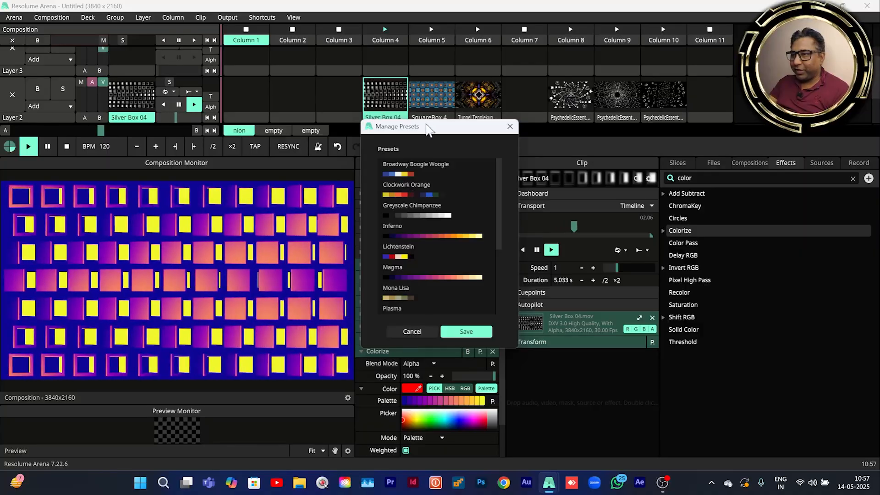
left_click_drag(429, 129, 562, 115)
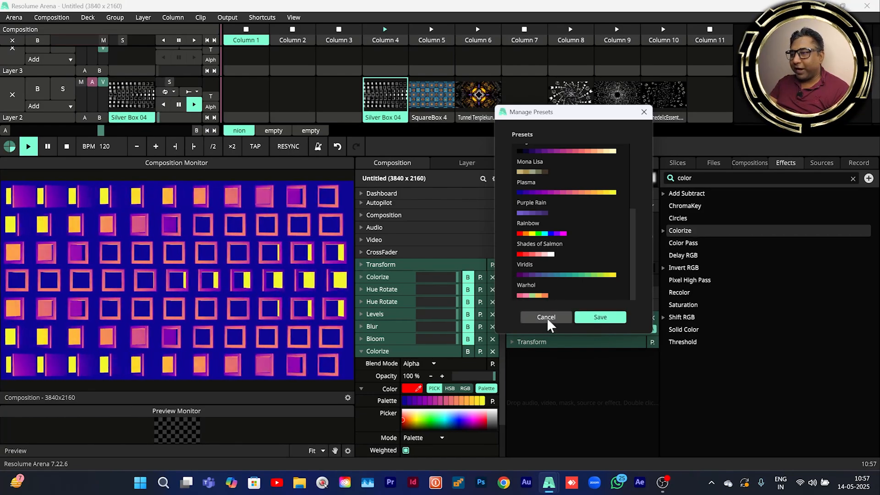
left_click(546, 317)
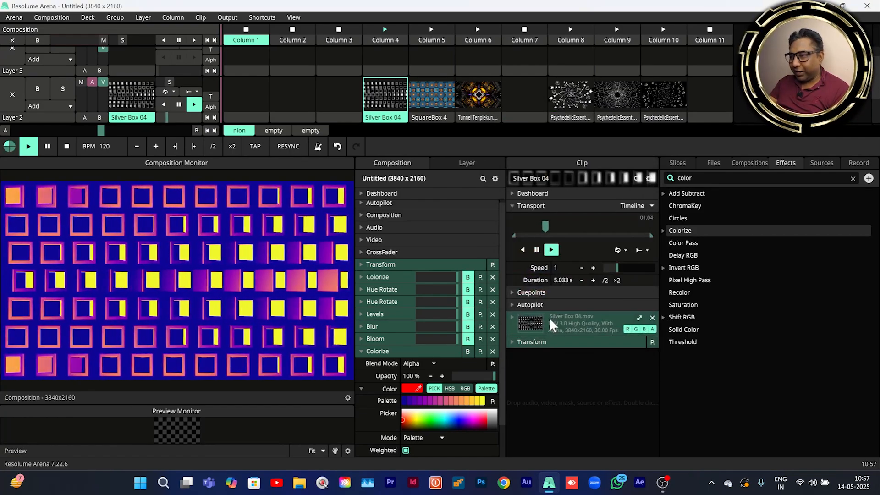
- Apply the Rainbow preset to the Colorize palette, and replace it with the default palette
left_click(493, 402)
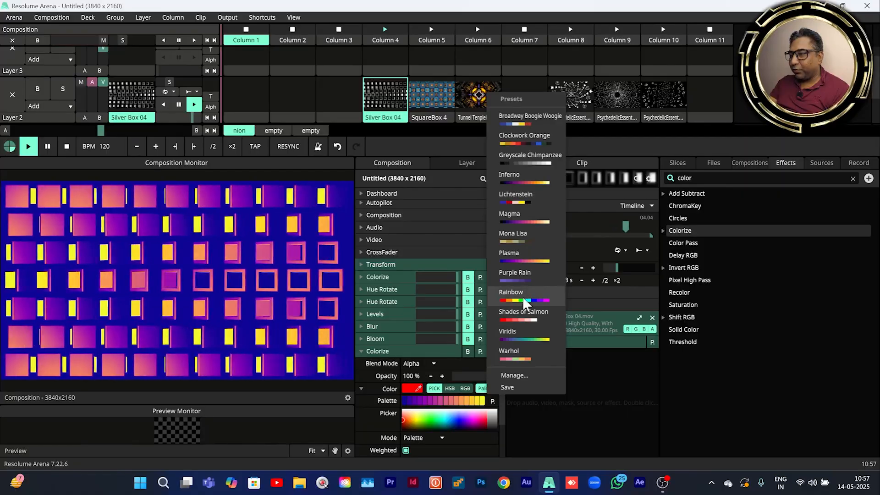
left_click(523, 296)
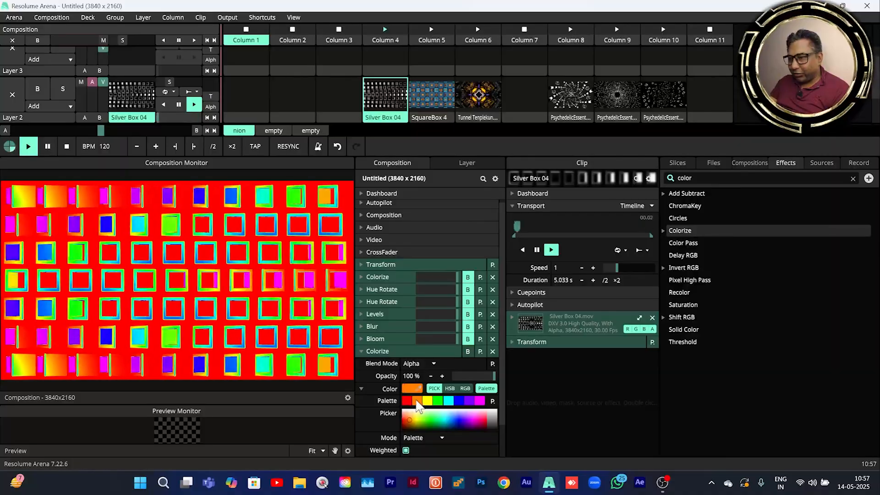
right_click(429, 402)
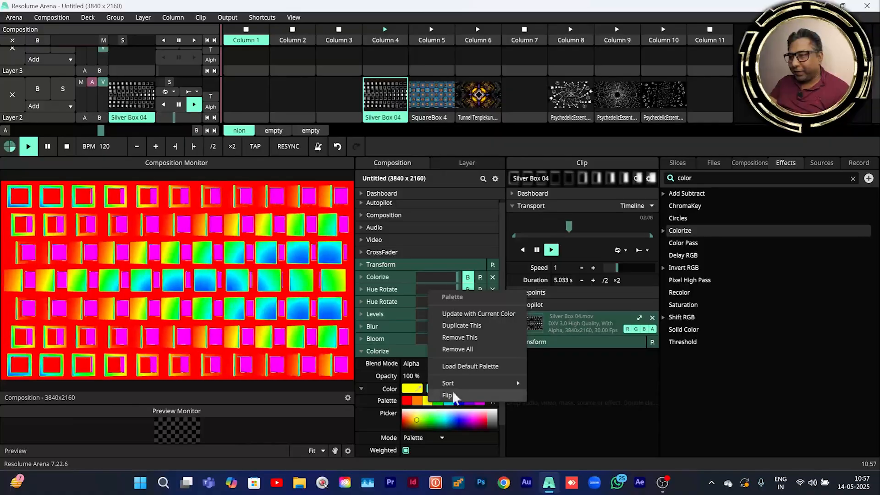
left_click(459, 366)
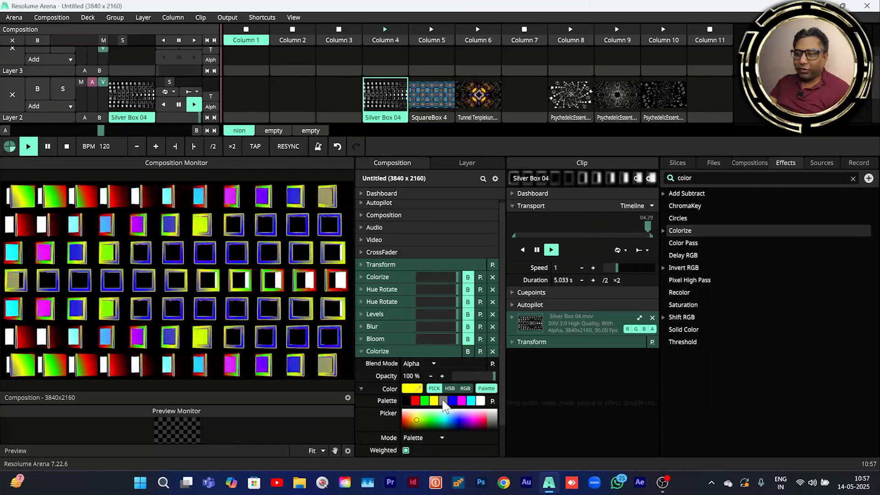
- Try different colors for the Colorize effect and settle on a dark orange-brown, keeping the default palette
left_click(493, 402)
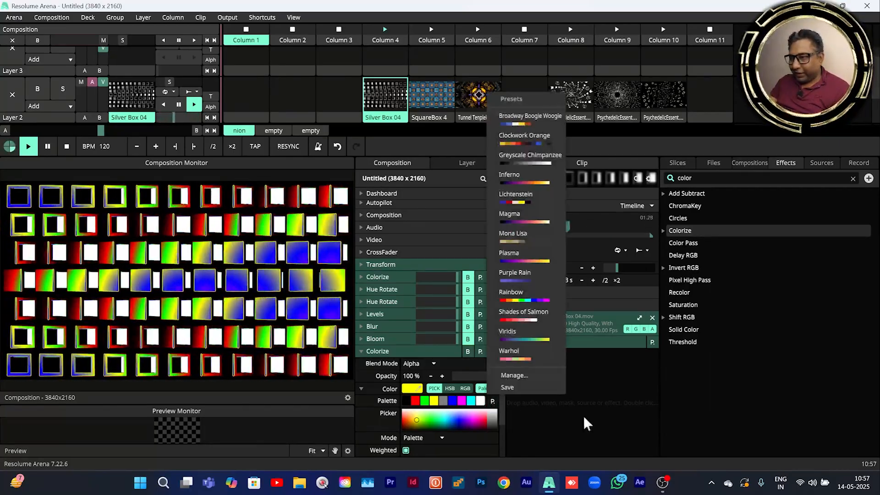
left_click(586, 418)
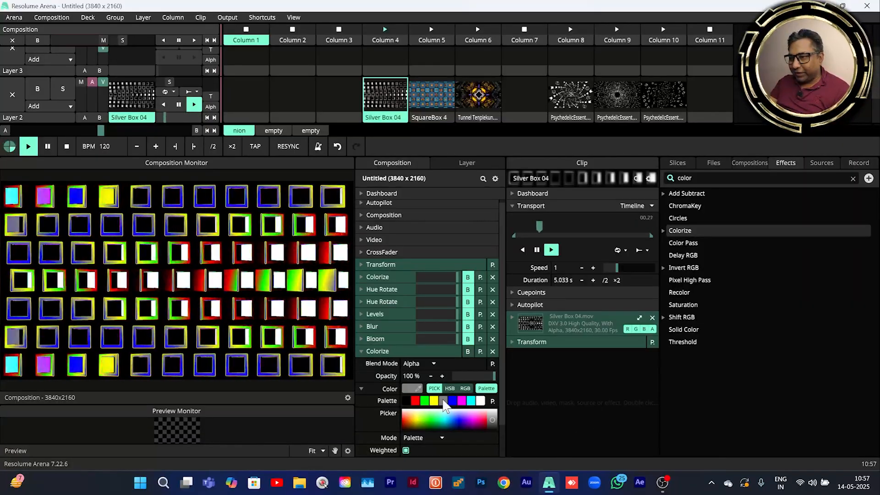
left_click(443, 422)
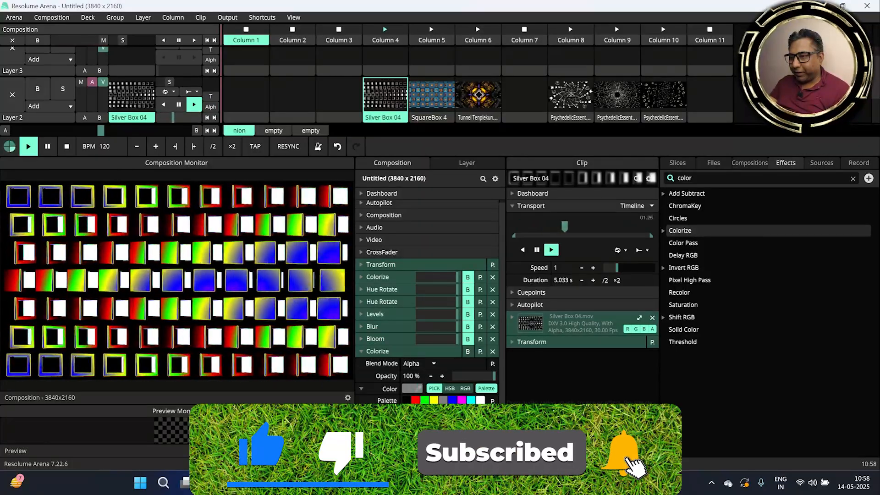
left_click(416, 391)
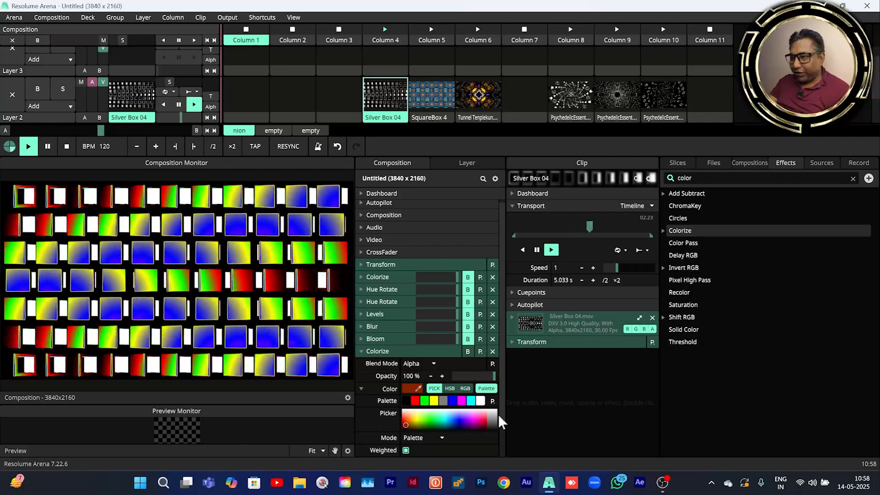
left_click(493, 401)
left_click(562, 411)
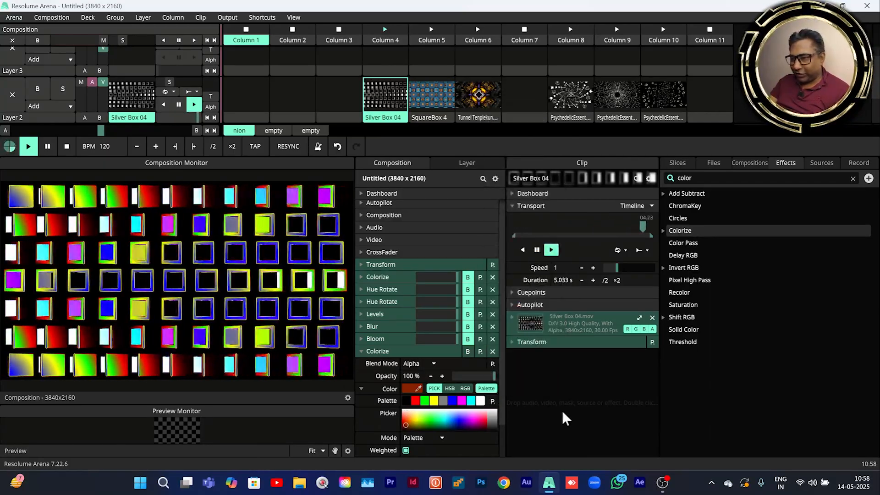
- Add an envelope to the lowest Colorize effect's Color and raise the curve's start point to the cyan level
left_click_drag(500, 398, 497, 439)
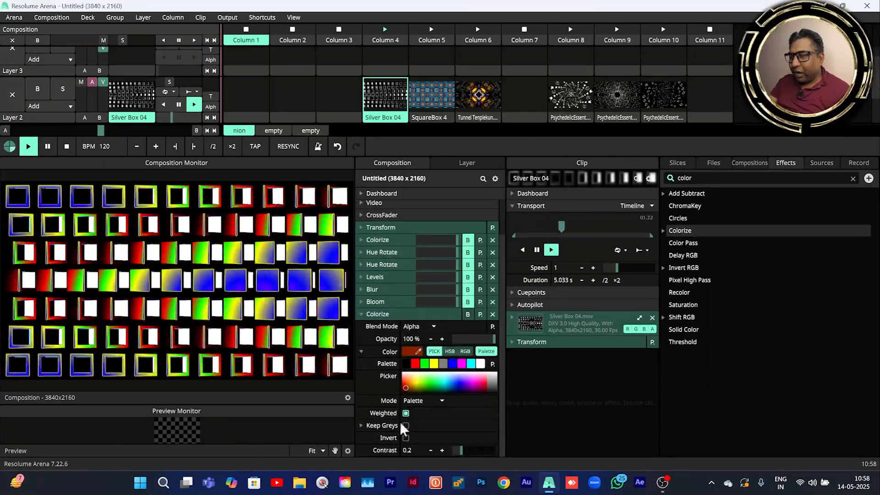
right_click(360, 364)
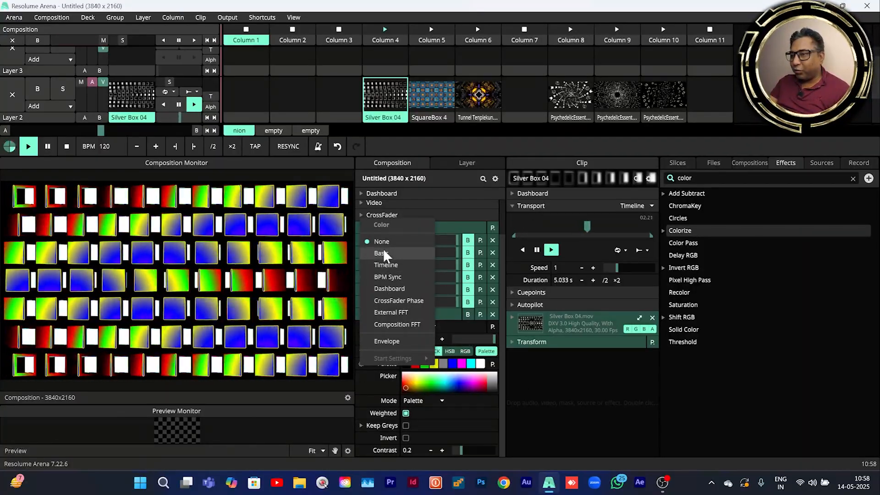
left_click(394, 342)
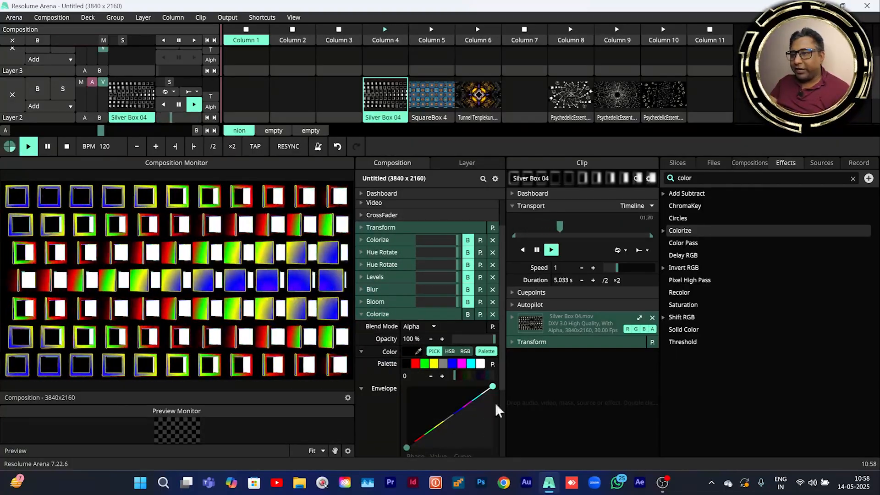
left_click_drag(502, 366, 502, 407)
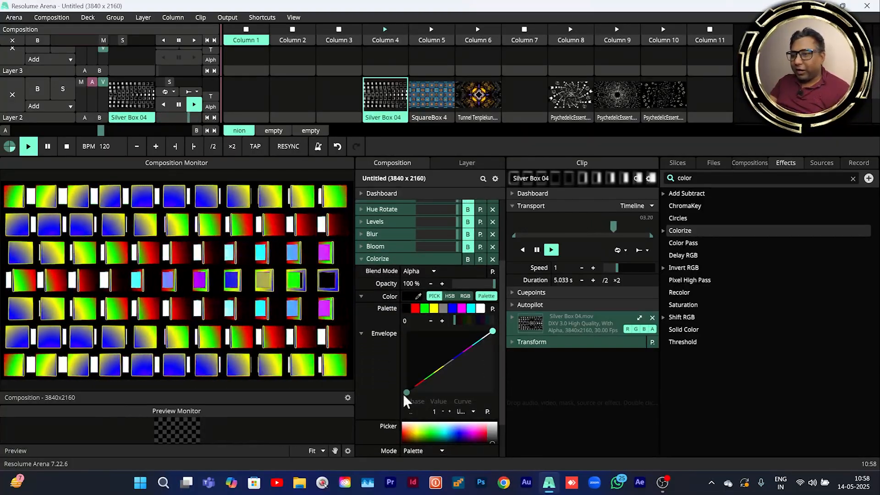
mouse_move(492, 330)
left_mouse_down()
mouse_move(492, 392)
mouse_move(493, 332)
left_mouse_up()
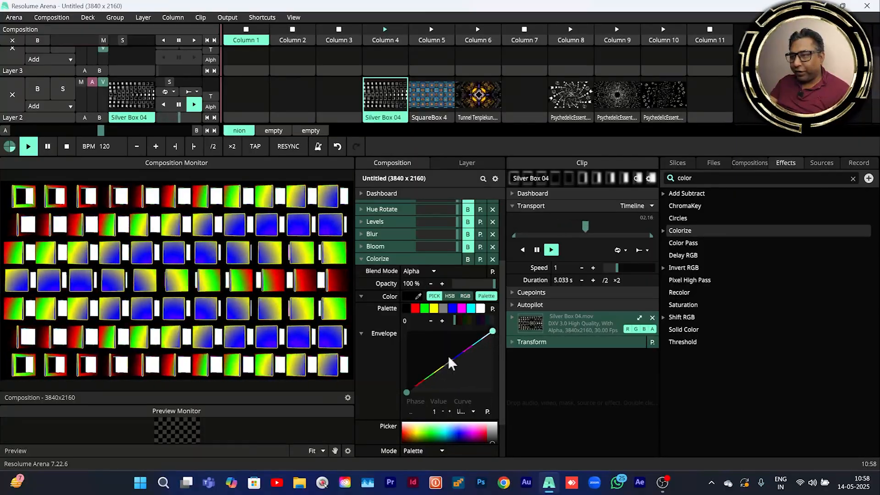
left_click_drag(400, 391, 407, 343)
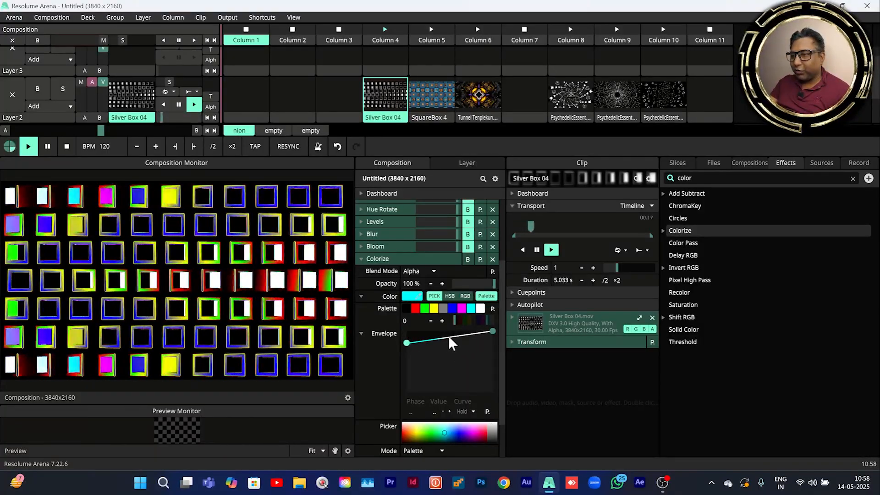
- Animate the Colorize color with BPM Sync and shape its envelope into a dip to black using three added points
left_click(360, 308)
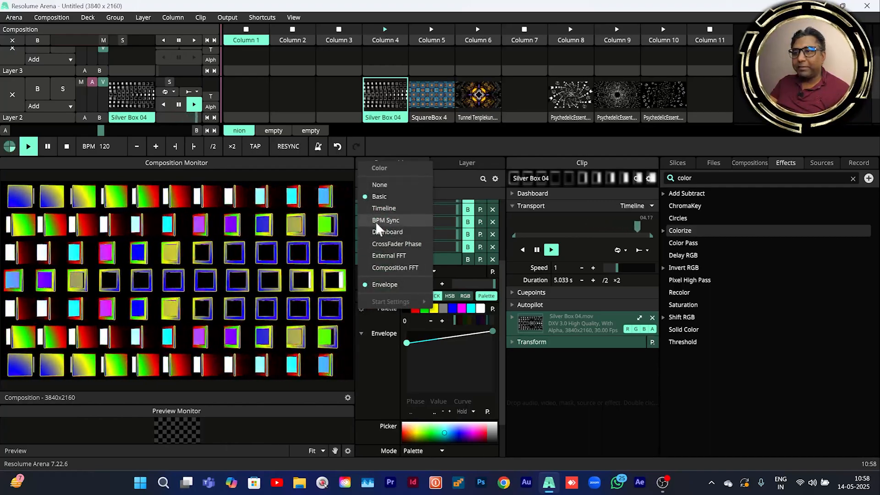
left_click(376, 222)
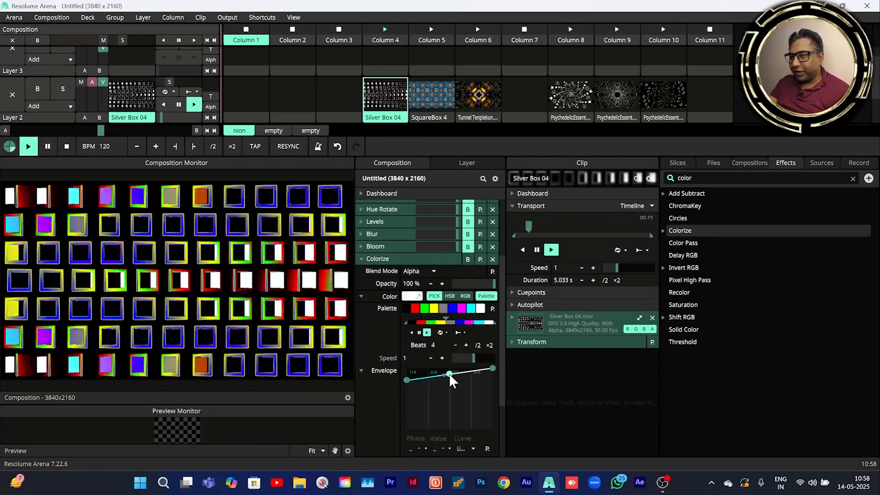
left_click_drag(449, 373, 455, 434)
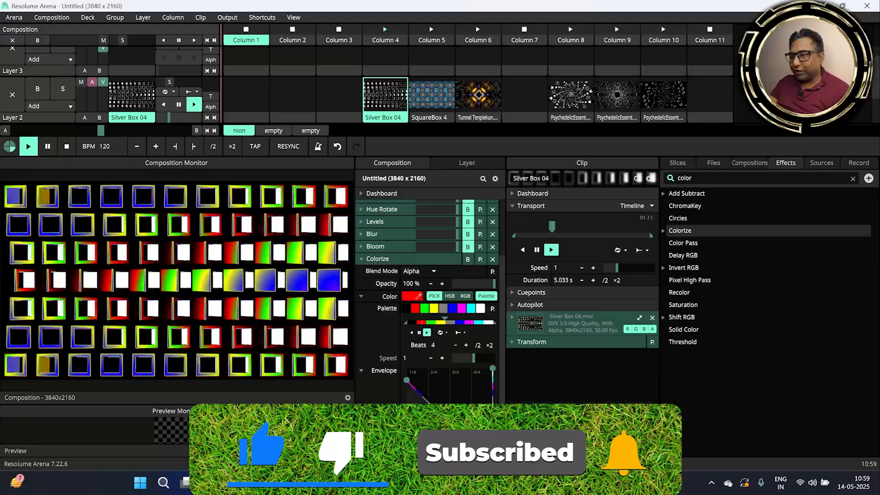
left_click_drag(478, 418, 428, 405)
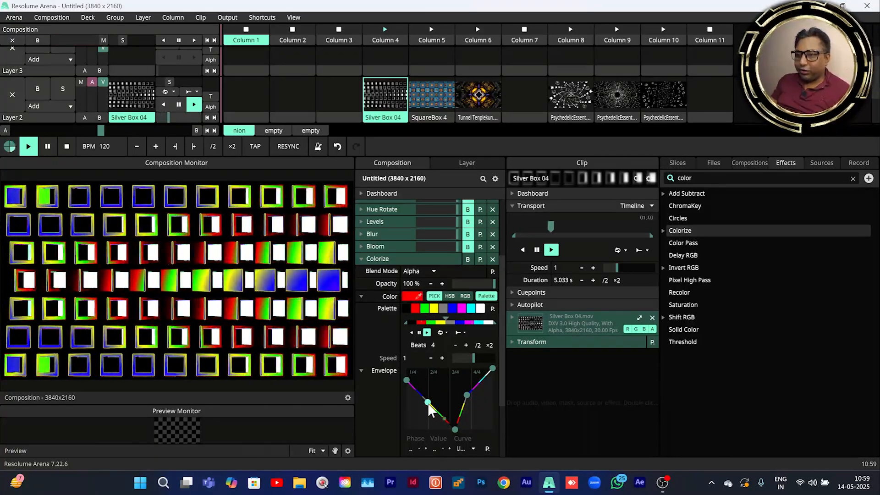
left_click_drag(427, 402, 420, 415)
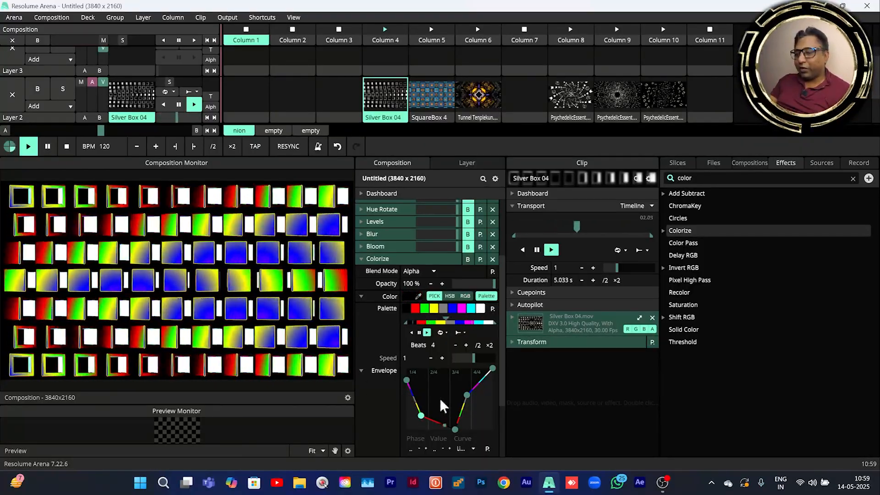
- Apply the Noise preset to the Colorize color envelope, and replace it with the Digital preset
left_click(488, 449)
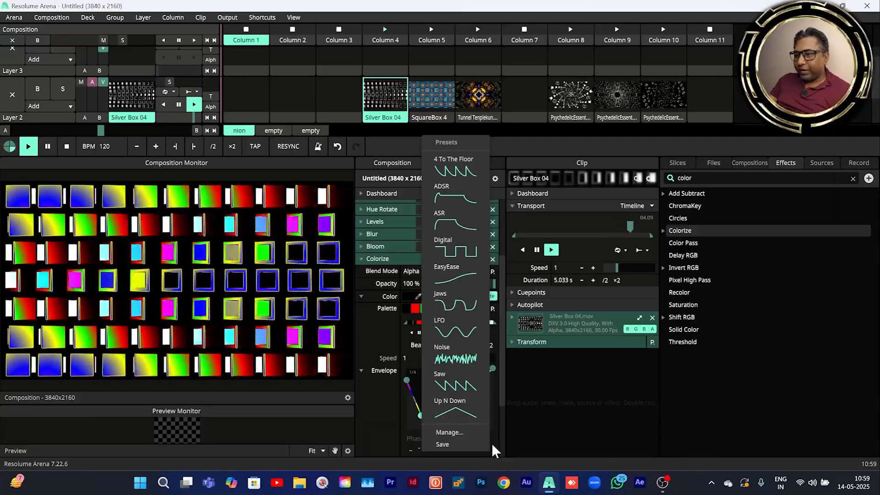
left_click(452, 359)
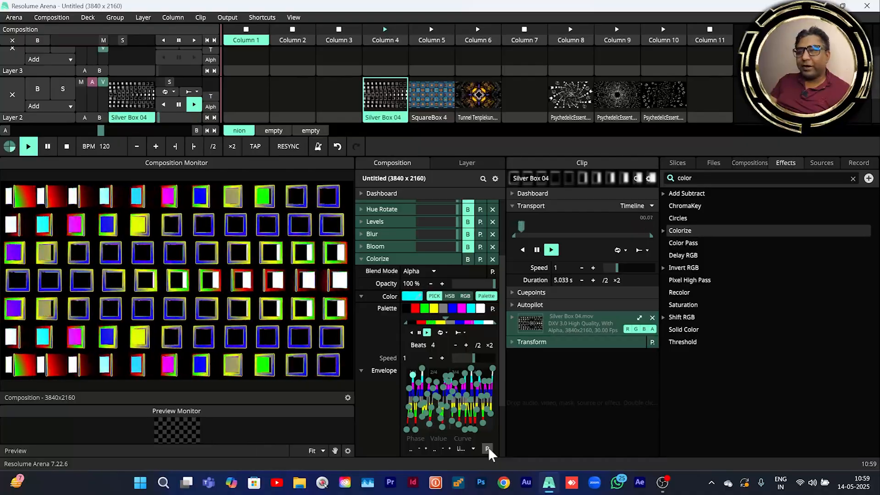
left_click(488, 447)
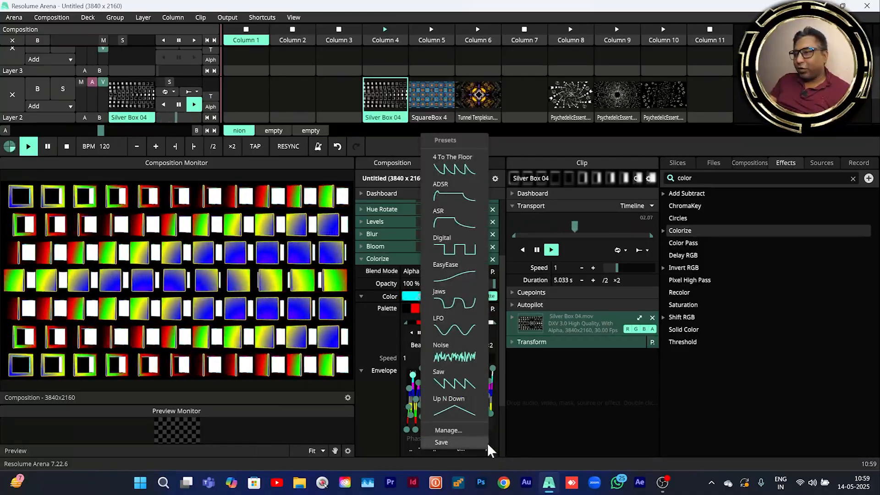
left_click(452, 245)
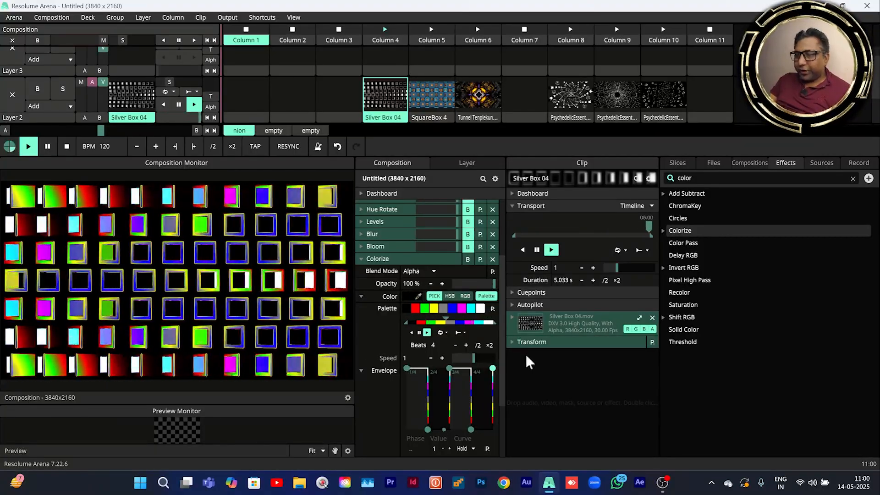
- Collapse the Colorize settings, add the Levels effect to the Silver Box 04 clip, and adjust its Ratio to 0.68
scroll(359, 296, "up", 4)
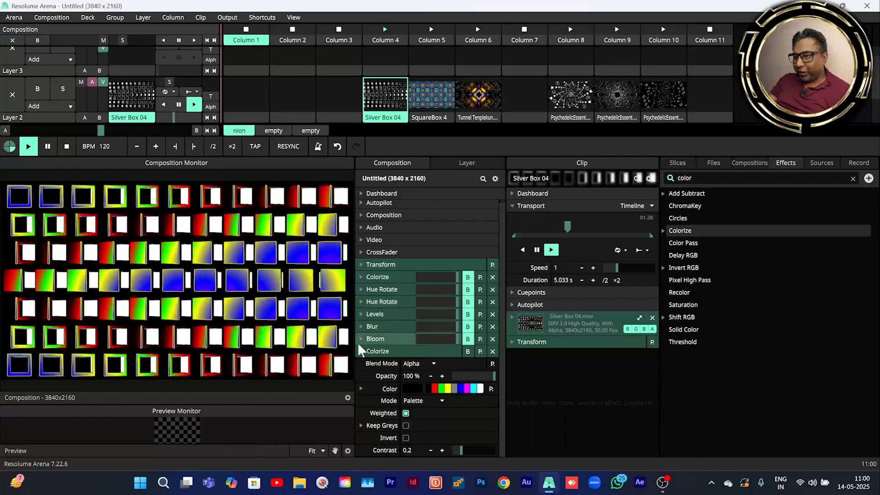
left_click(361, 354)
left_click(381, 94)
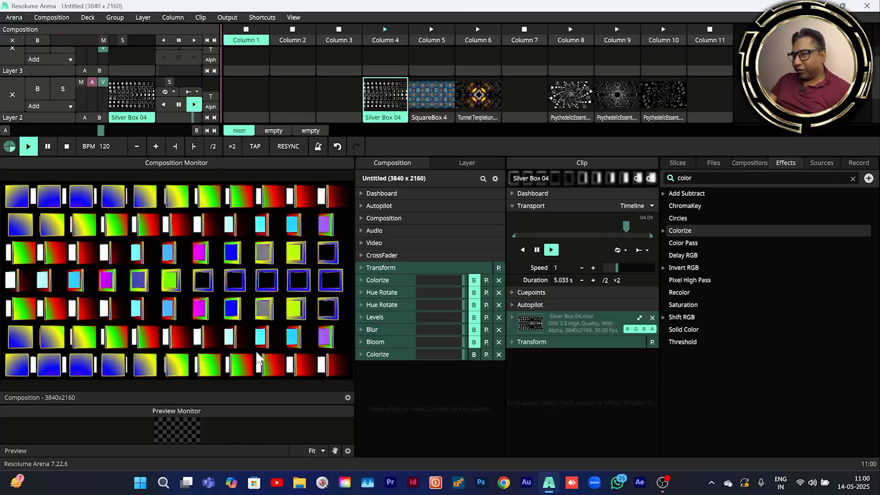
left_click(709, 178)
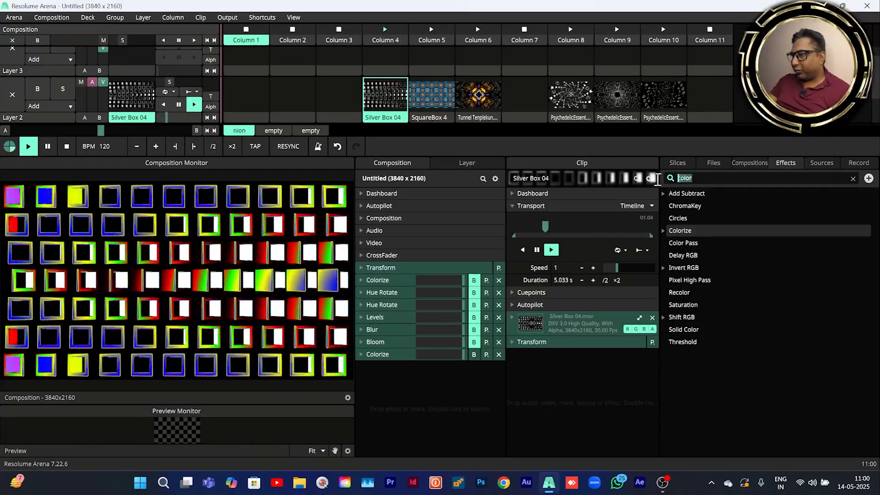
type("le")
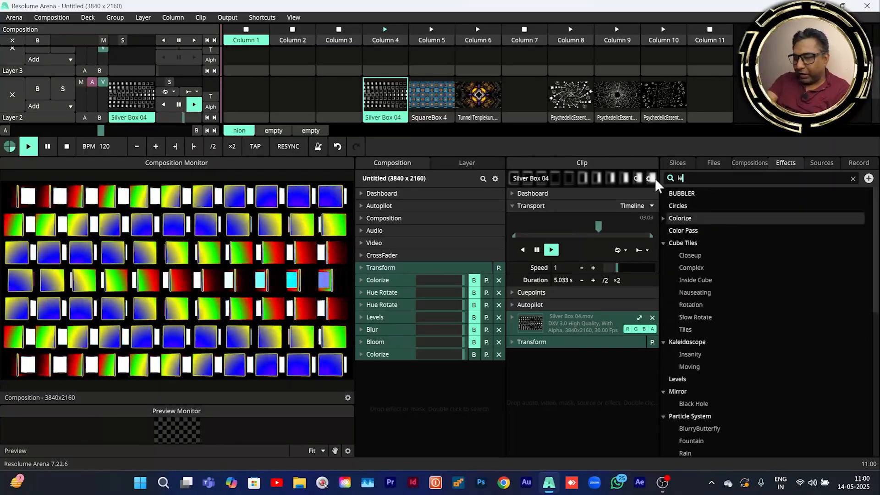
type("vels")
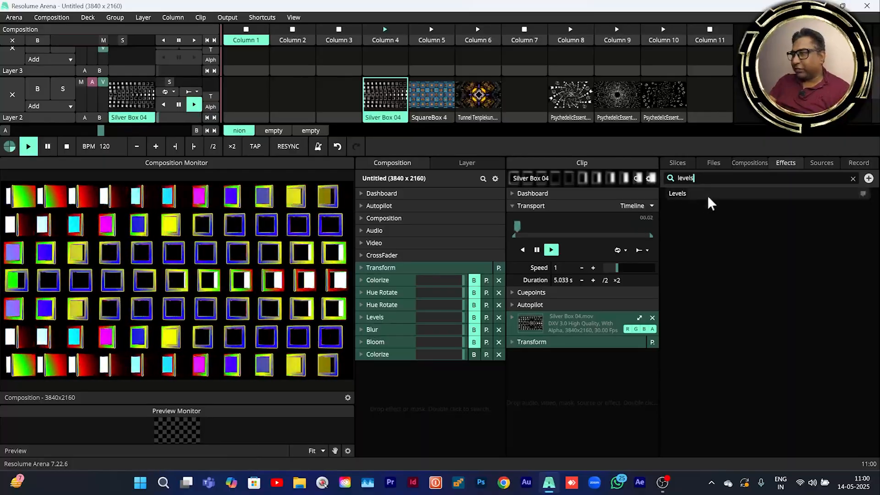
left_click_drag(675, 193, 523, 355)
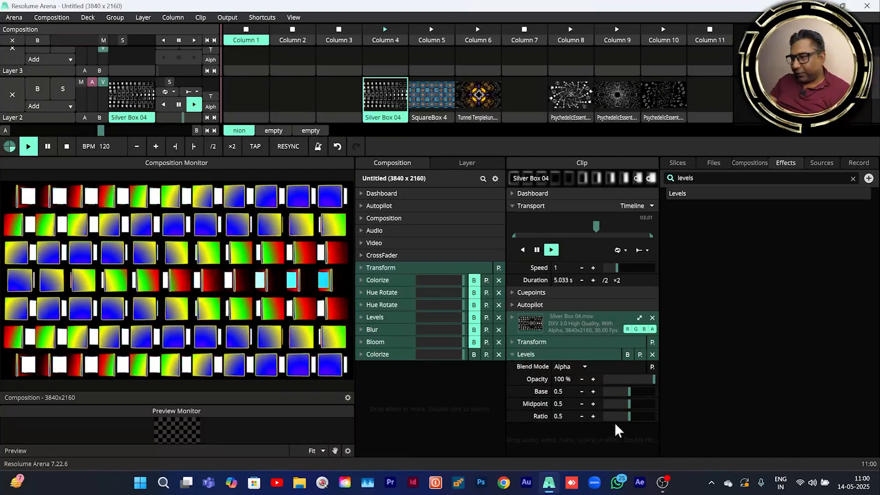
left_click_drag(641, 416, 627, 416)
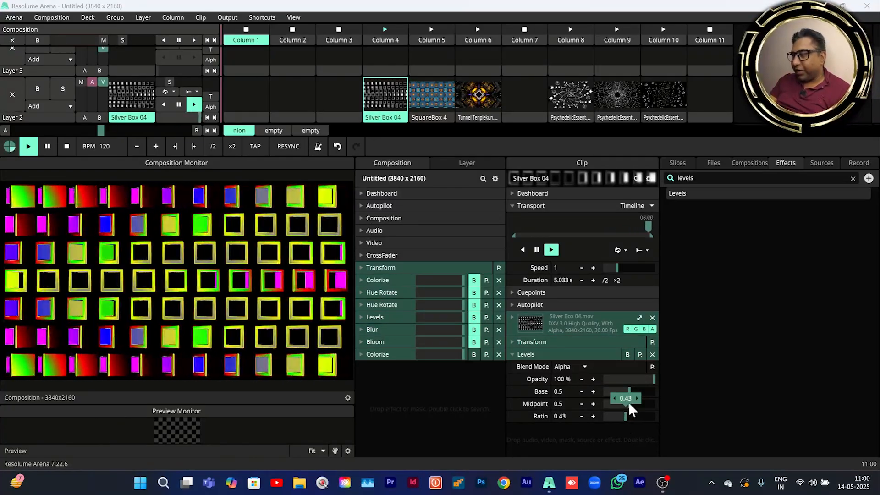
left_click_drag(626, 416, 638, 415)
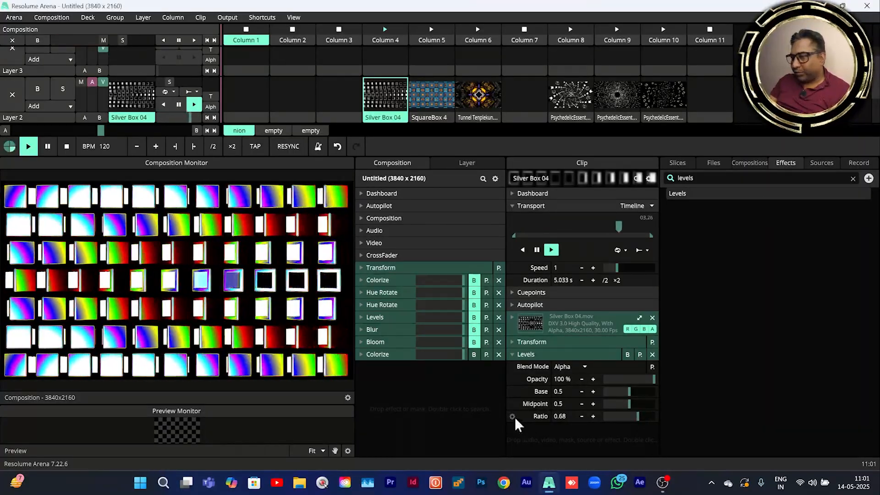
- Animate the clip's Levels Ratio with BPM Sync, starting its range at 0.48, lowering the upper limit, and setting the speed to 4
left_click(513, 416)
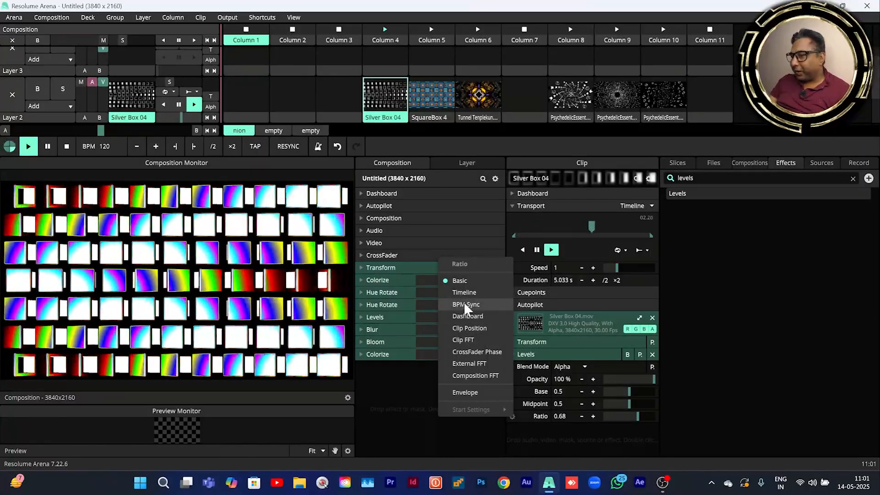
left_click(464, 303)
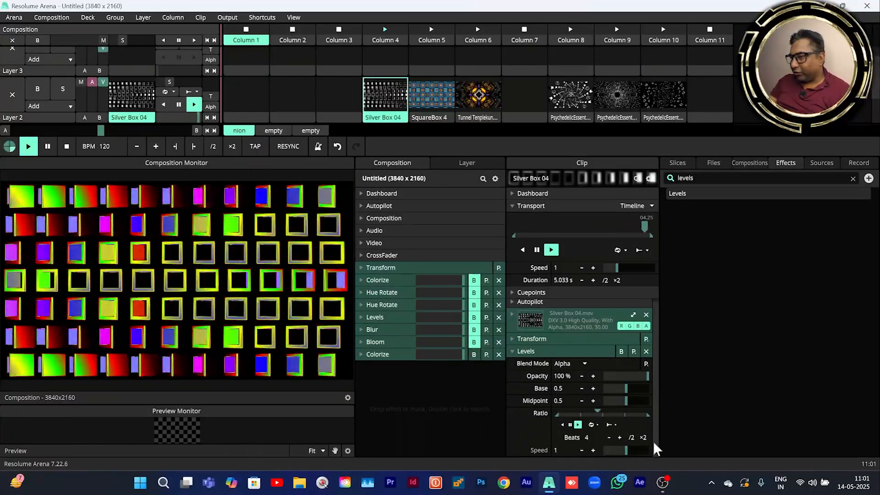
left_click_drag(556, 413, 600, 416)
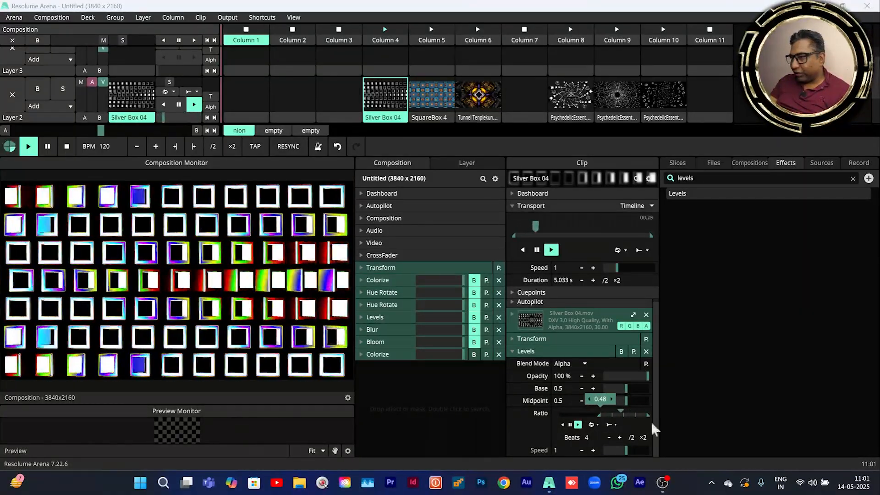
left_click_drag(646, 414, 638, 415)
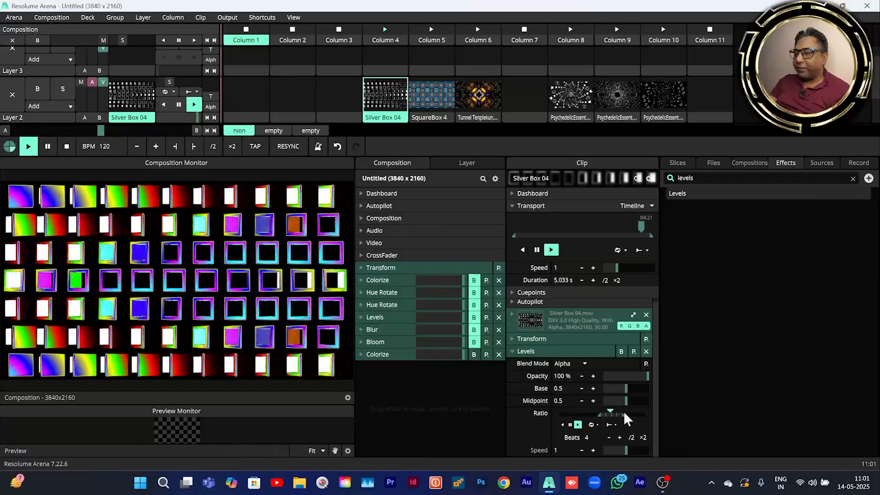
mouse_move(625, 449)
left_mouse_down()
mouse_move(599, 450)
mouse_move(651, 450)
mouse_move(617, 449)
mouse_move(637, 450)
left_mouse_up()
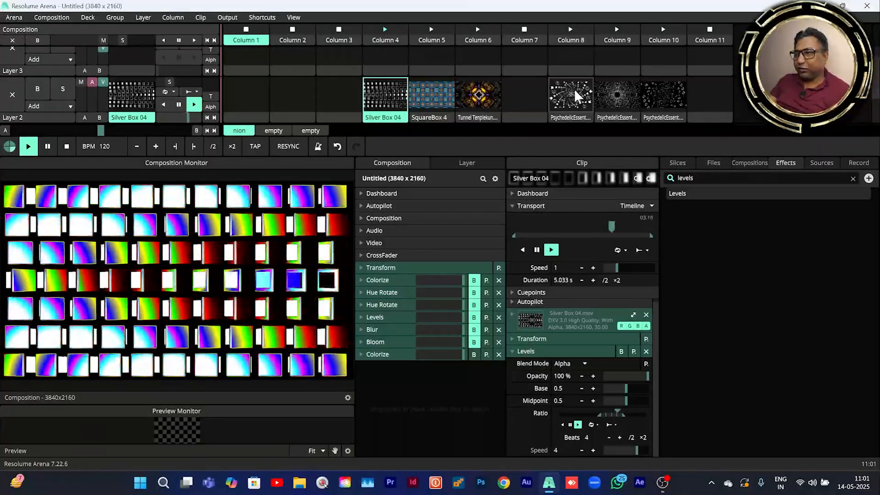
- Play the PsychedelicEssentials_04 clip with its video settings collapsed, and switch back to Silver Box 04 to compare the looks
left_click(573, 89)
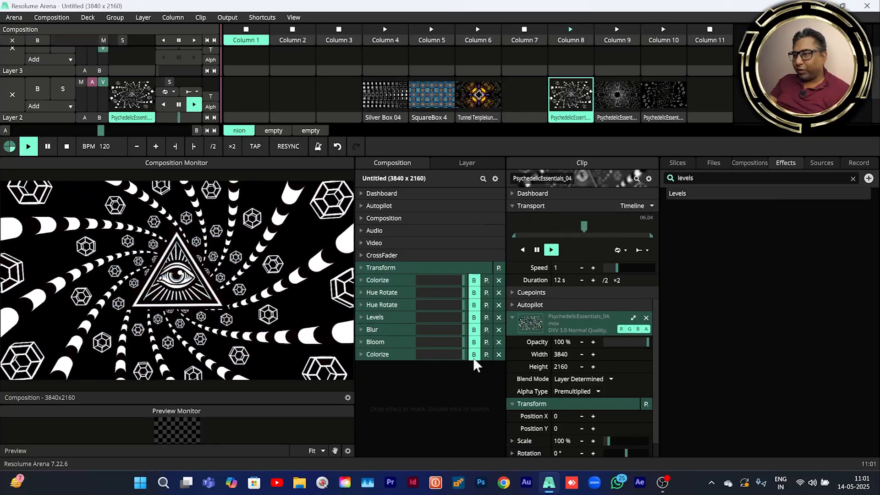
left_click(512, 320)
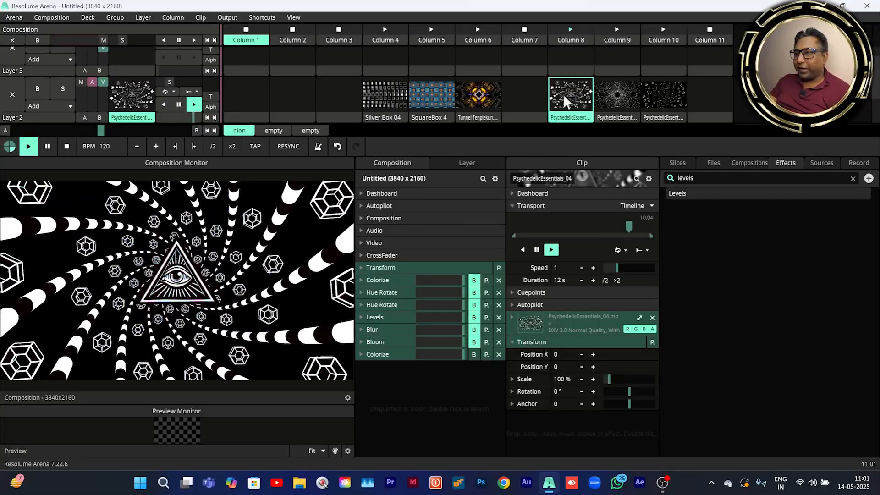
left_click(376, 101)
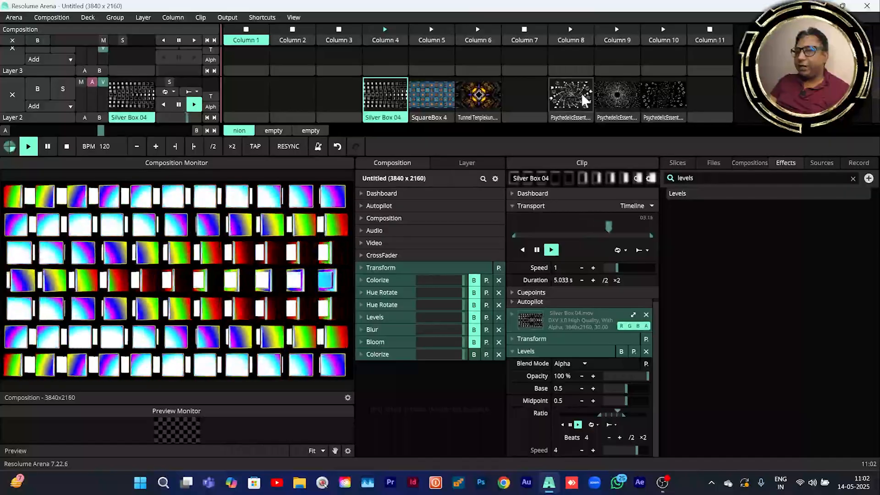
- Play the PsychedelicEssentials_04 clip with its Transform settings collapsed, and clear the effects search
left_click(581, 93)
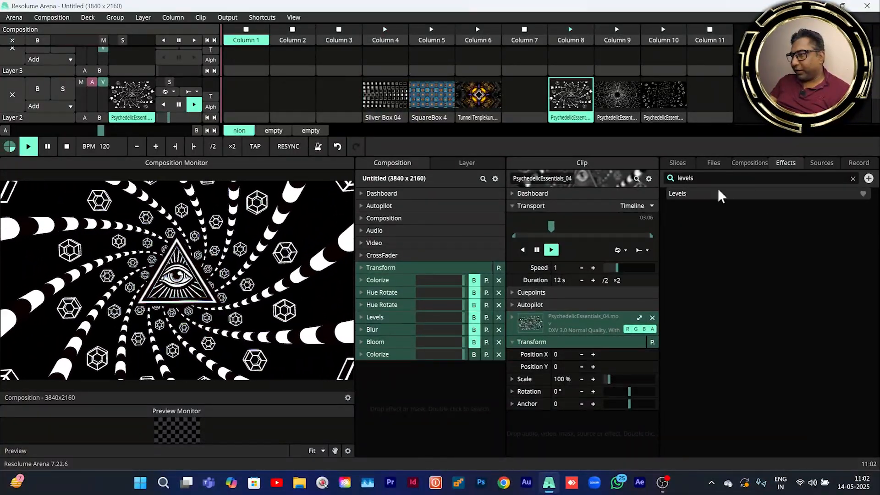
left_click(853, 178)
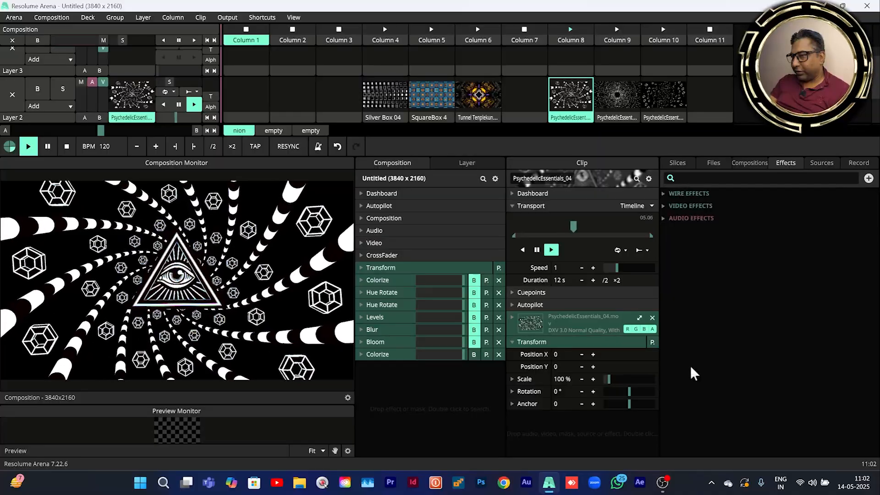
left_click(512, 343)
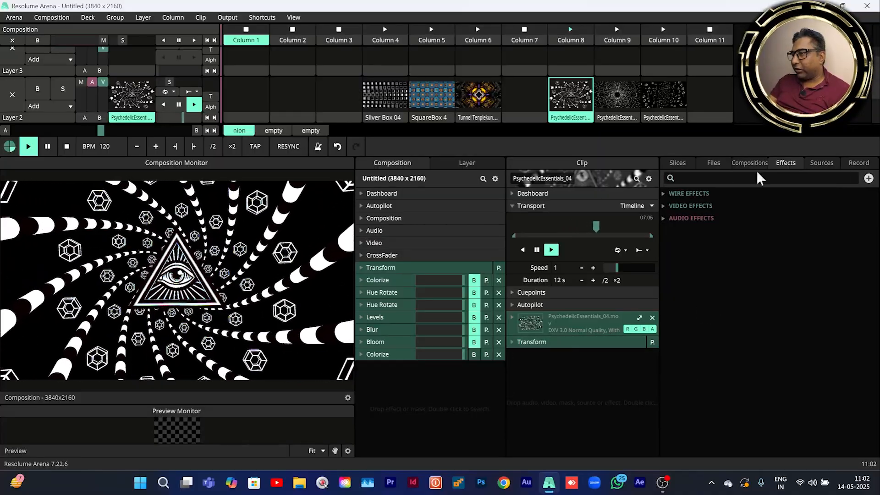
left_click(711, 178)
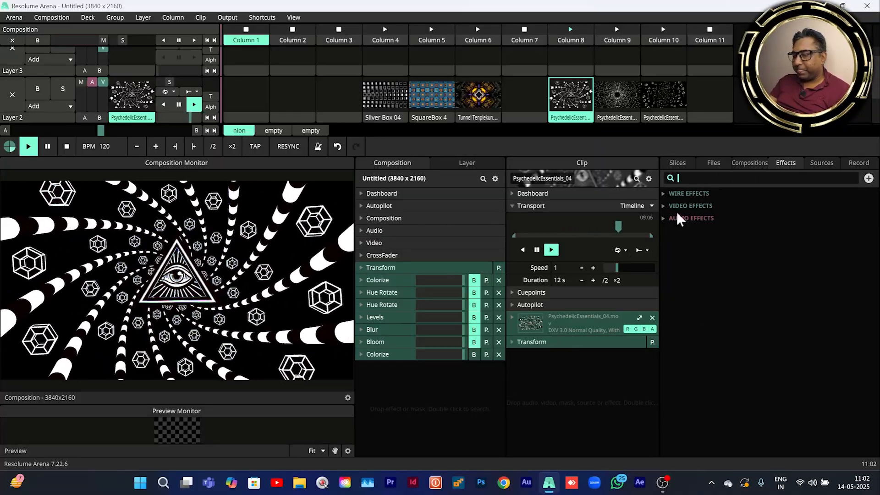
- Remove the last Colorize effect from the composition, and activate the remaining Colorize by turning off its bypass
left_click(498, 354)
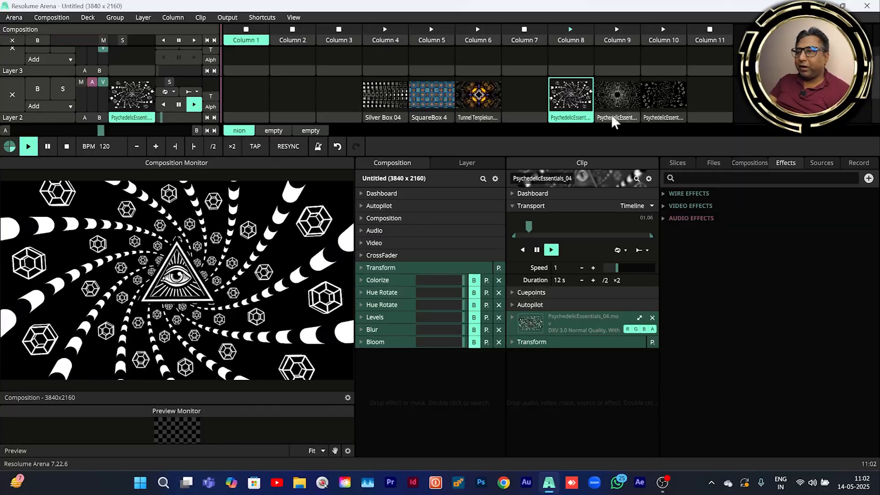
left_click(475, 281)
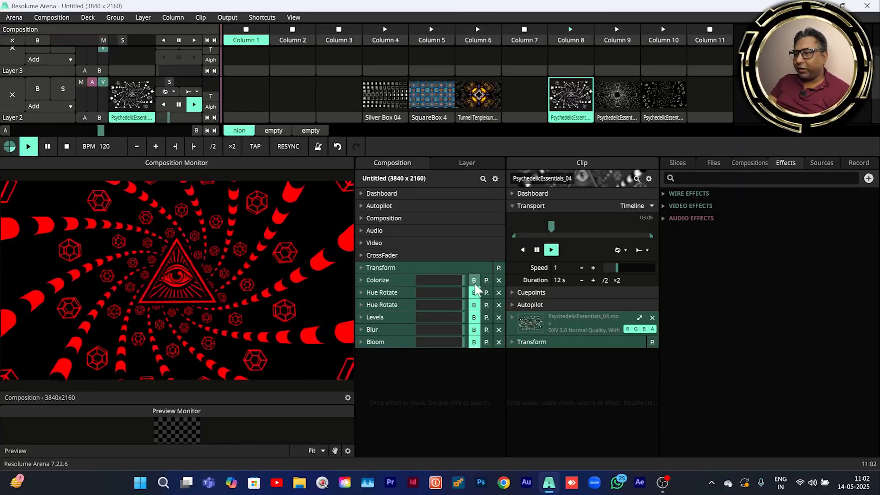
left_click(475, 285)
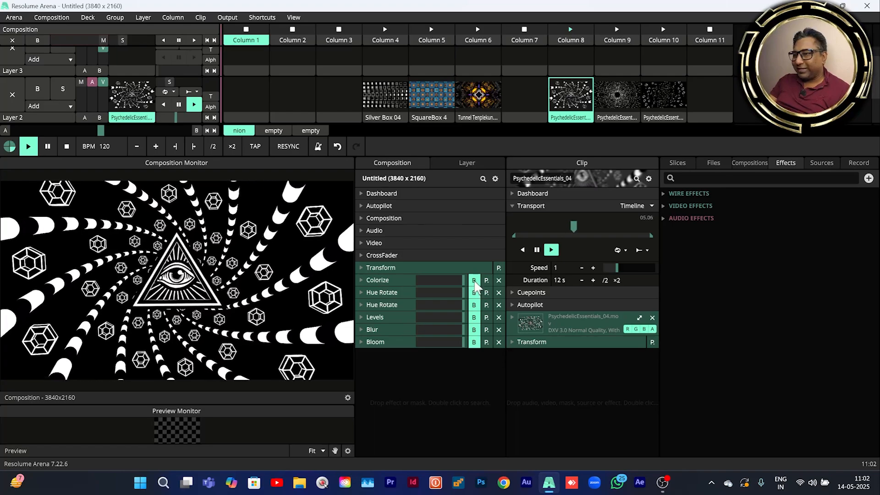
left_click(474, 281)
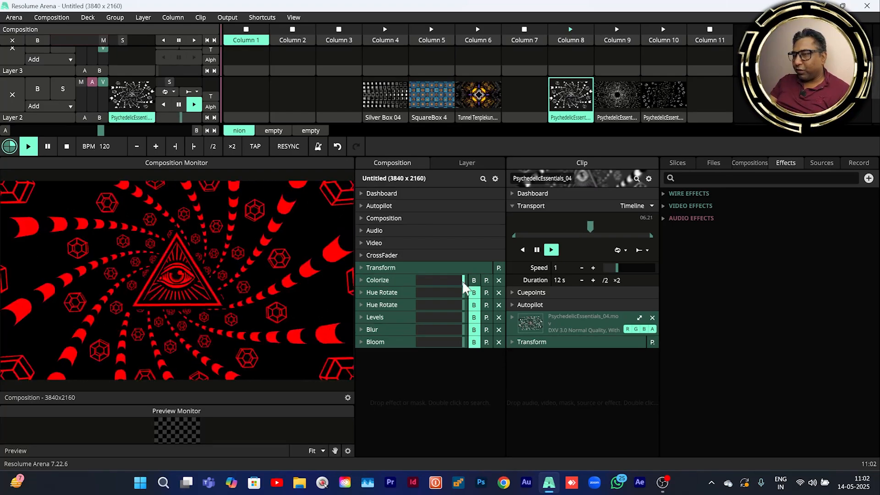
- Set the composition's Colorize mode to Palette with the Viridis preset, and widen the Composition Monitor with Colorize collapsed
left_click(360, 280)
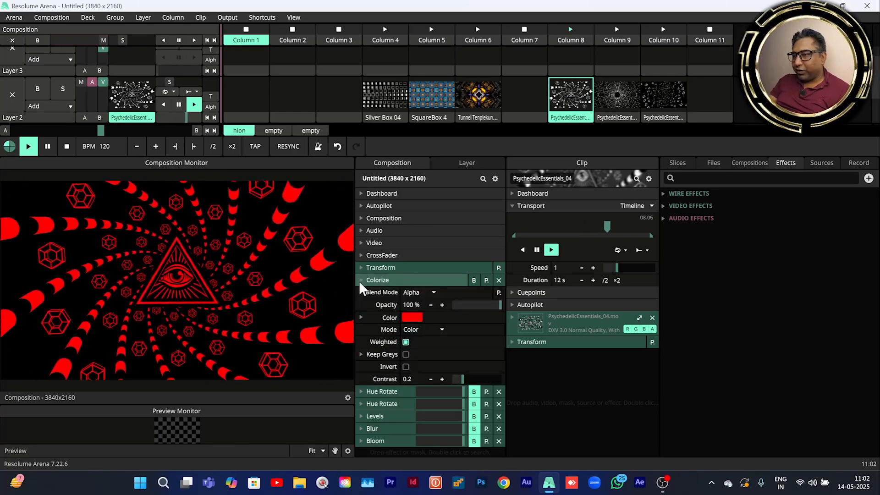
left_click(442, 330)
left_click(431, 351)
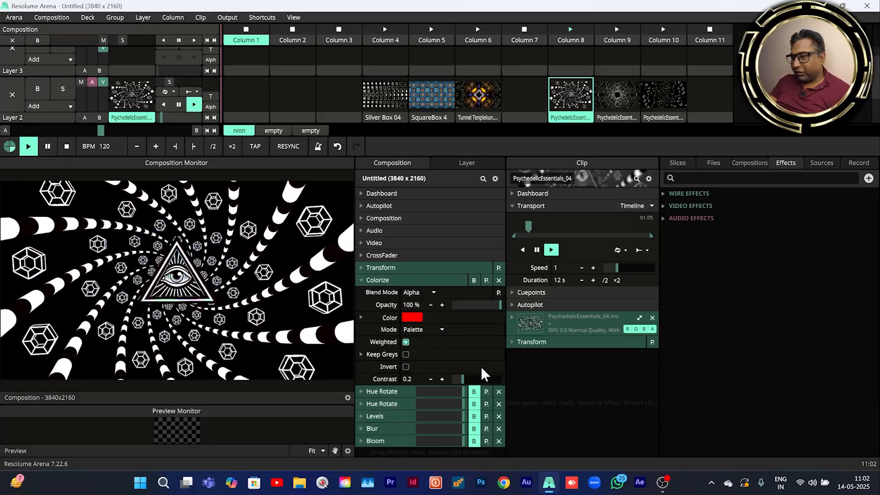
left_click(362, 317)
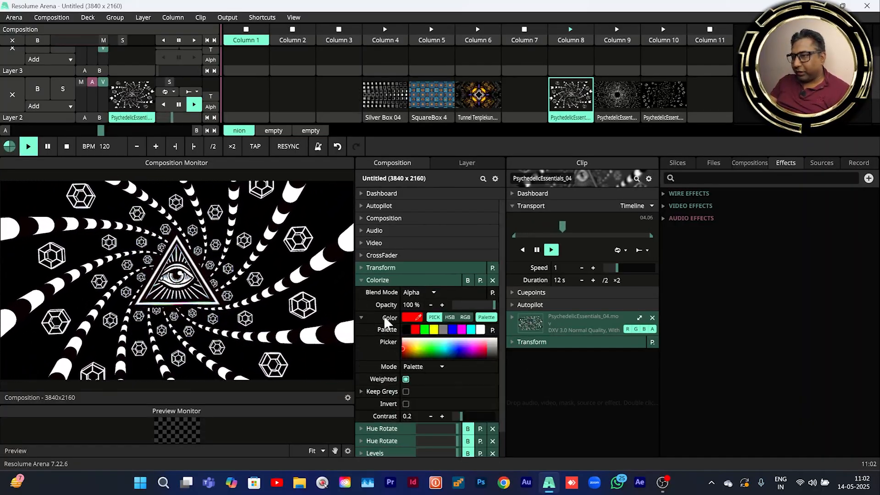
left_click(493, 330)
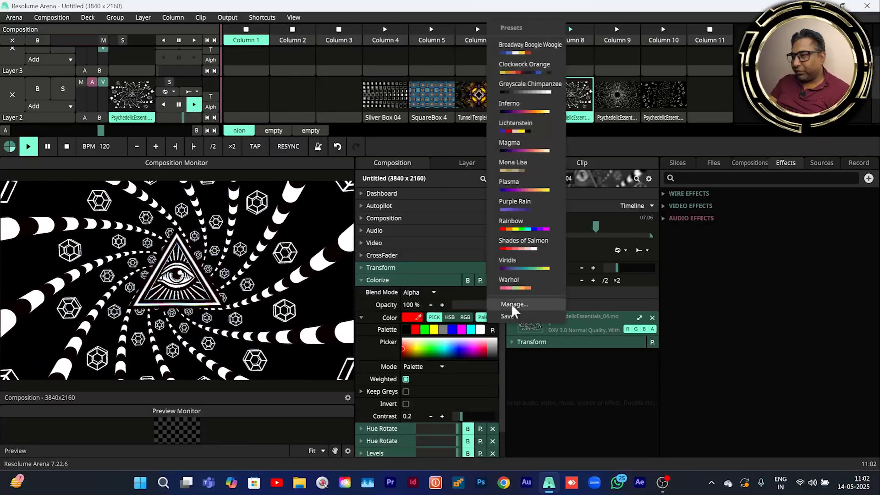
left_click(513, 268)
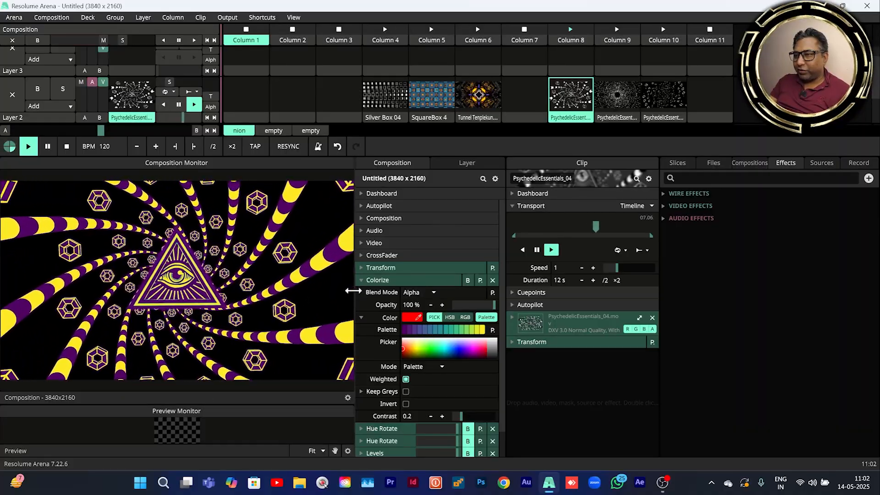
left_click_drag(352, 291, 374, 291)
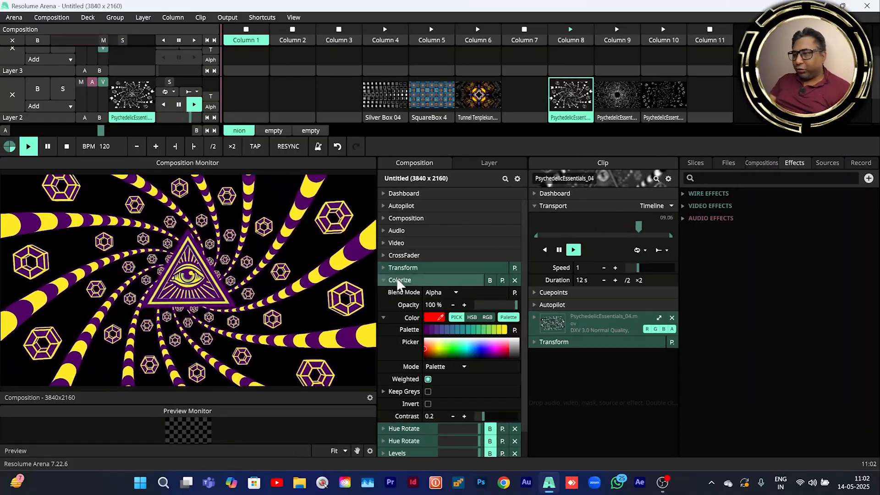
left_click(383, 279)
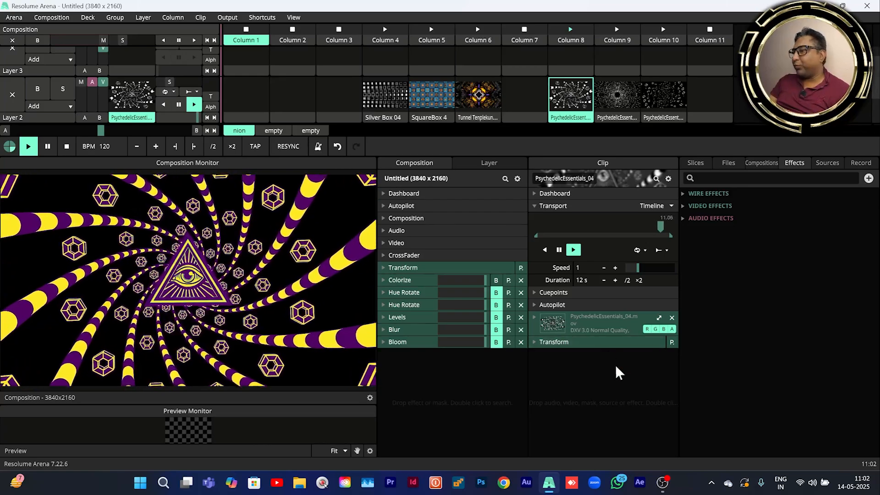
- Add the Levels effect to the PsychedelicEssentials_04 clip, and raise its Ratio to 0.73
left_click(752, 177)
type("level")
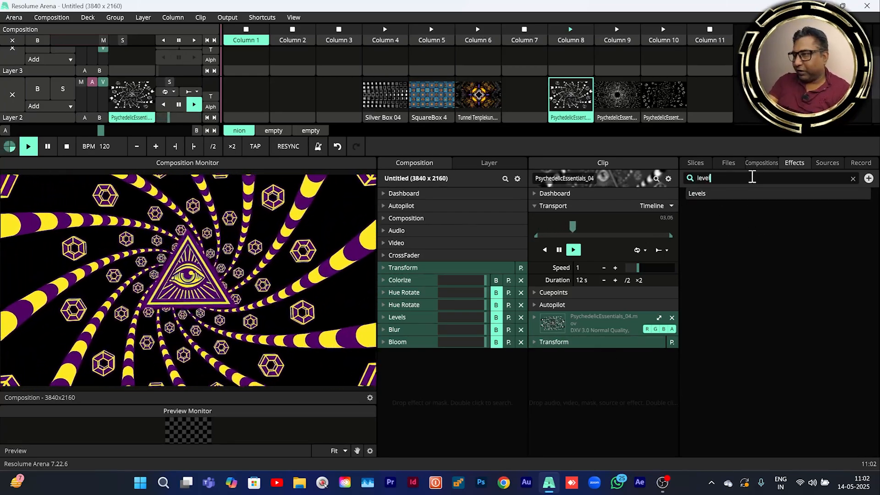
left_click_drag(697, 193, 551, 359)
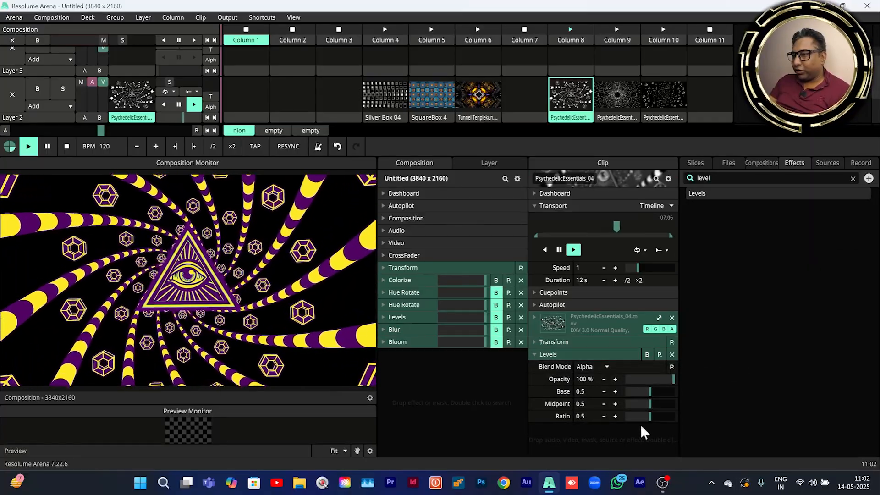
mouse_move(649, 417)
left_mouse_down()
mouse_move(630, 417)
mouse_move(678, 417)
mouse_move(629, 415)
mouse_move(695, 417)
mouse_move(638, 412)
mouse_move(662, 406)
left_mouse_up()
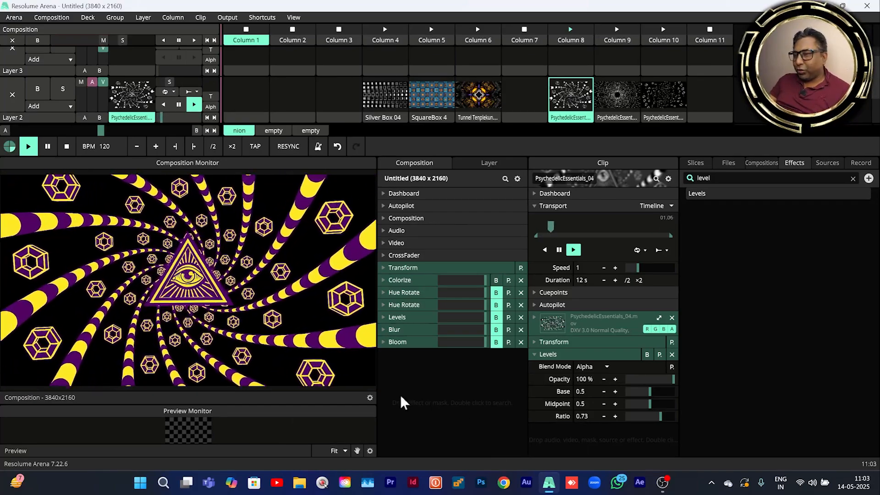
- Toggle Keep Greys on and off in the composition's Colorize settings to compare the looks, leaving it off
left_click(384, 279)
left_click_drag(521, 362, 521, 404)
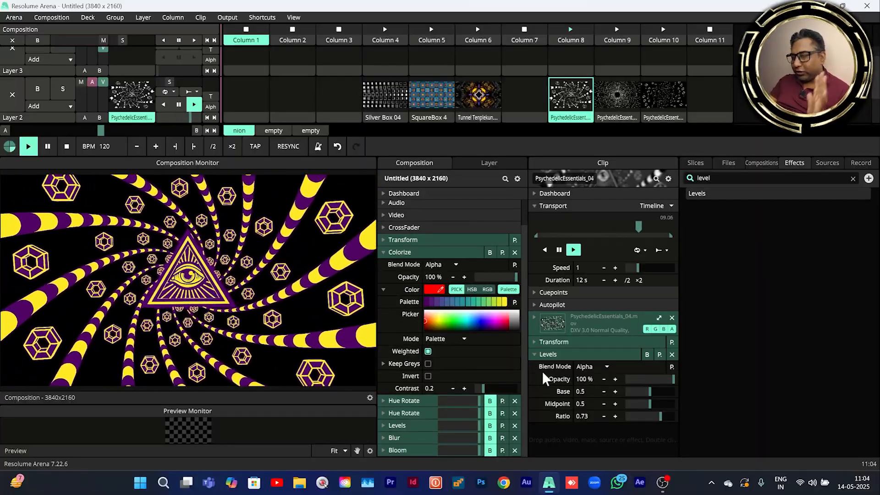
left_click(428, 363)
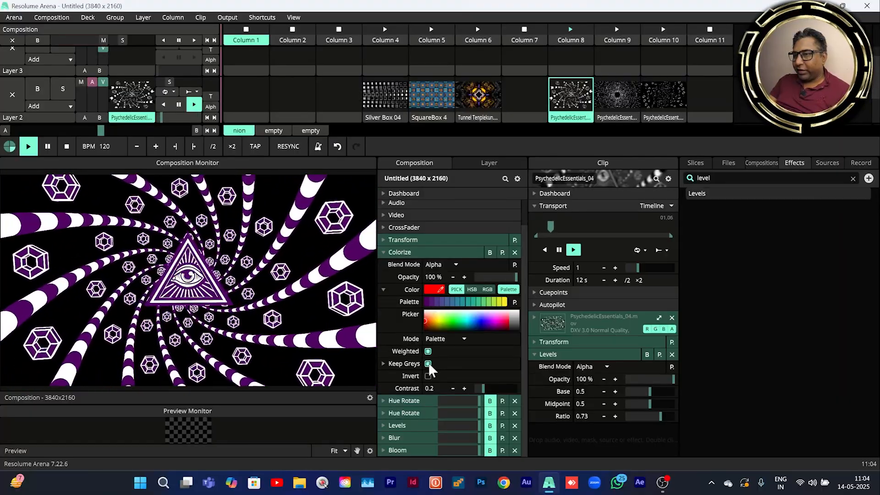
left_click(428, 363)
left_click(428, 363)
left_click(428, 363)
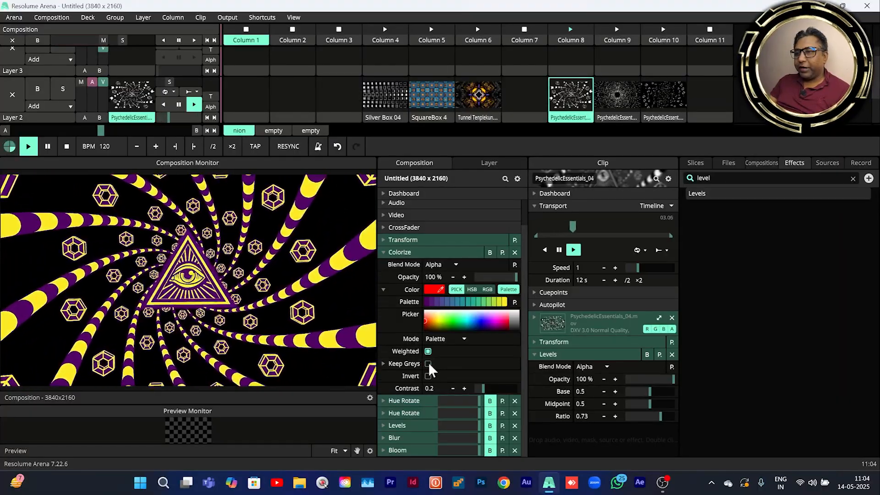
left_click(428, 363)
left_click(428, 363)
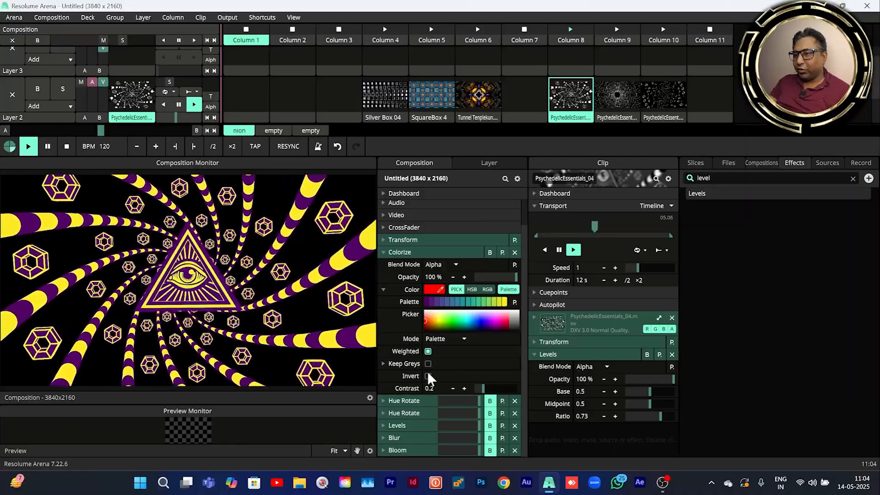
- Toggle Invert on and off in the Colorize settings to compare the looks, and collapse the effect
left_click(428, 375)
left_click(427, 375)
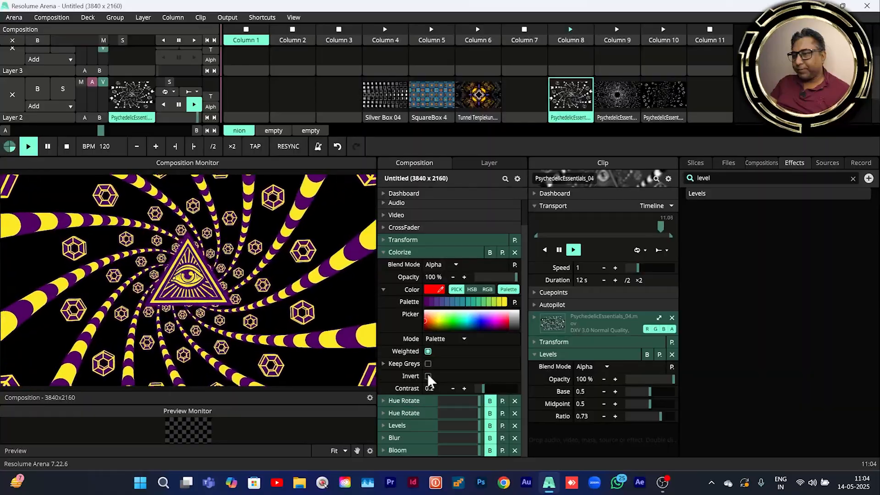
left_click(428, 375)
left_click(428, 376)
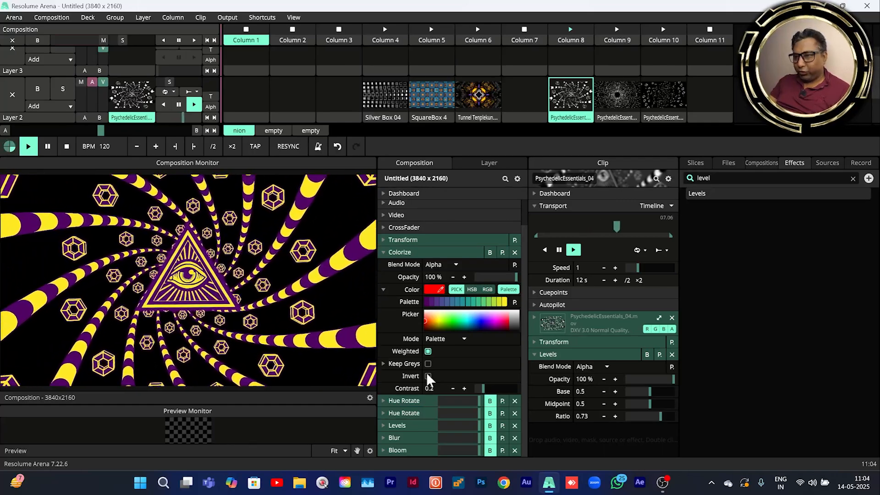
left_click(382, 252)
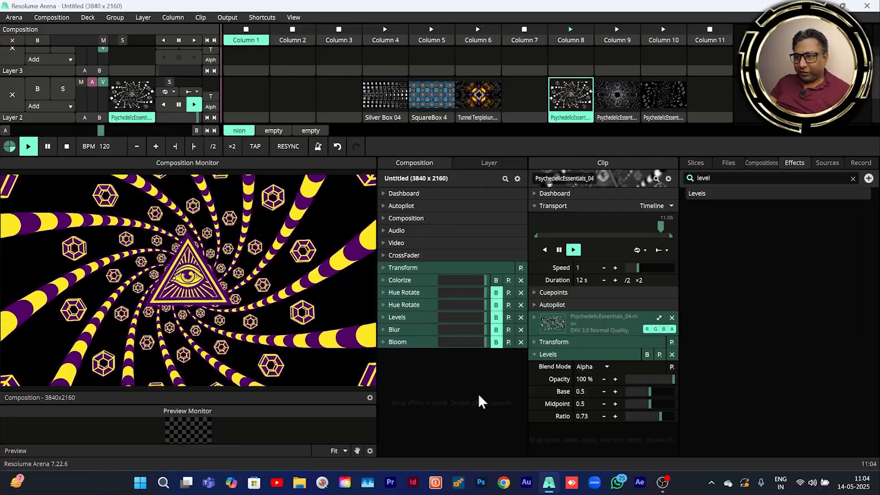